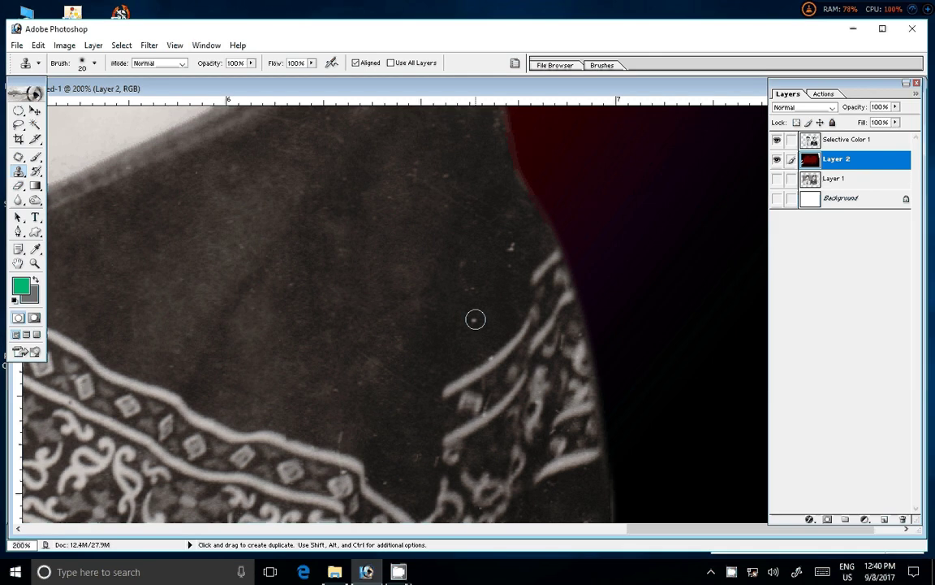
On the Selective Color 1 layer, clone clean sari fabric over the scratch.
click(855, 145)
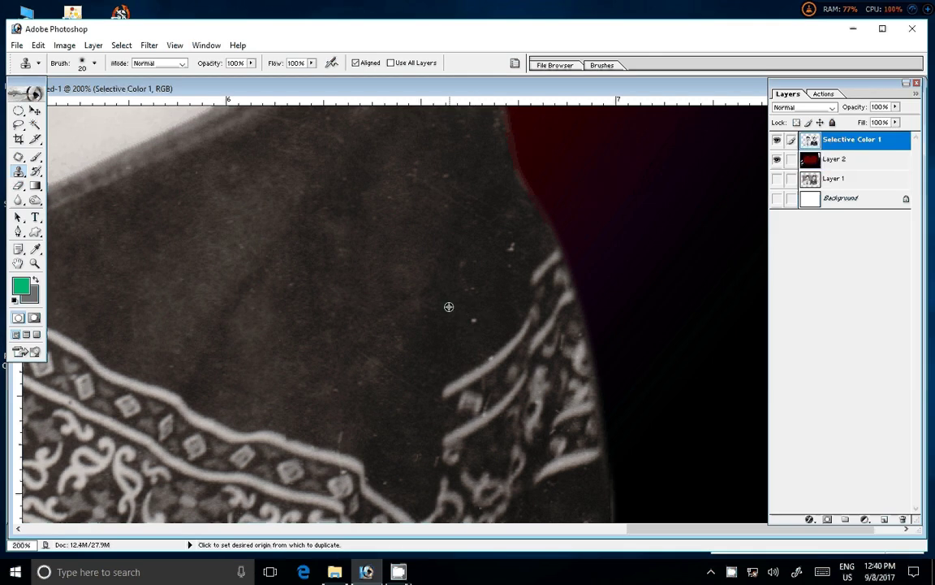
alt+click(479, 264)
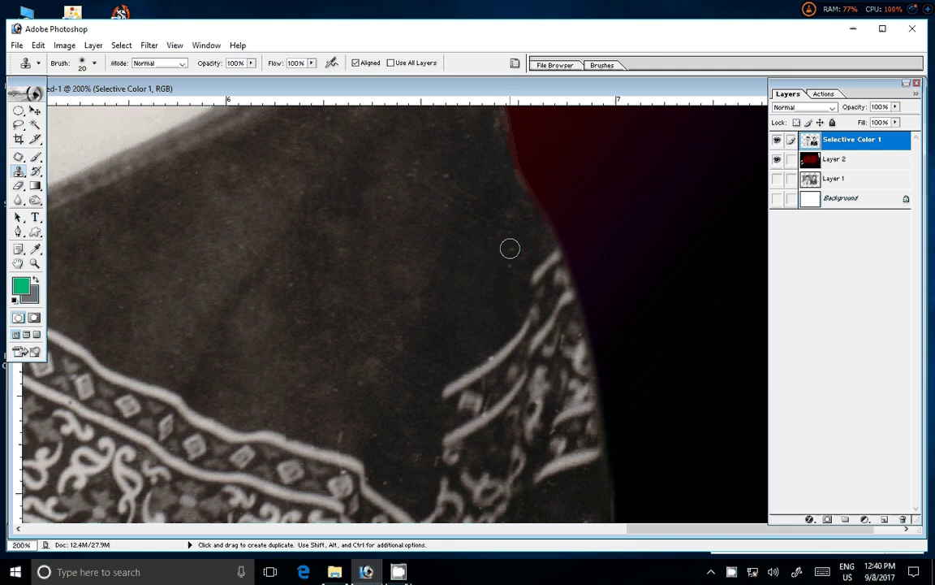
alt+click(471, 342)
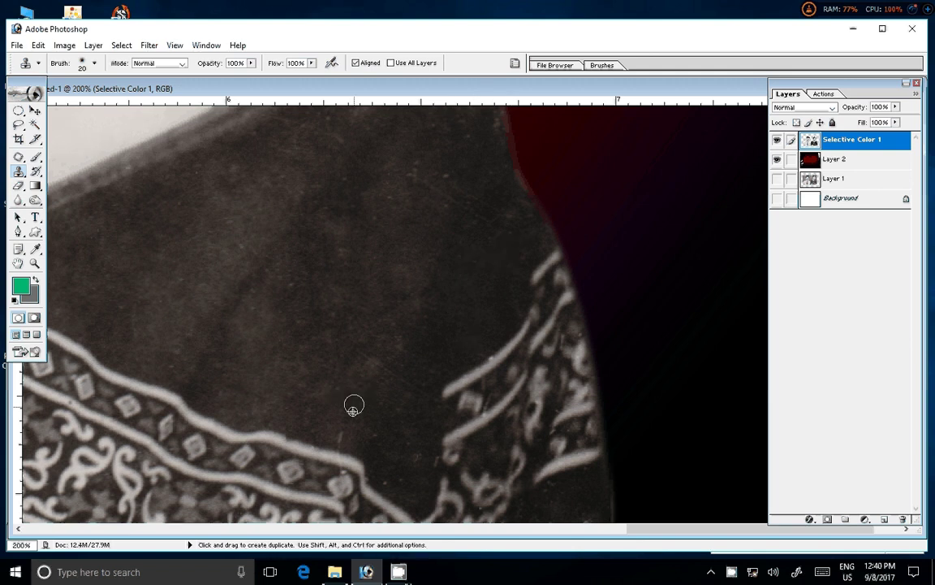
drag(338, 431, 341, 455)
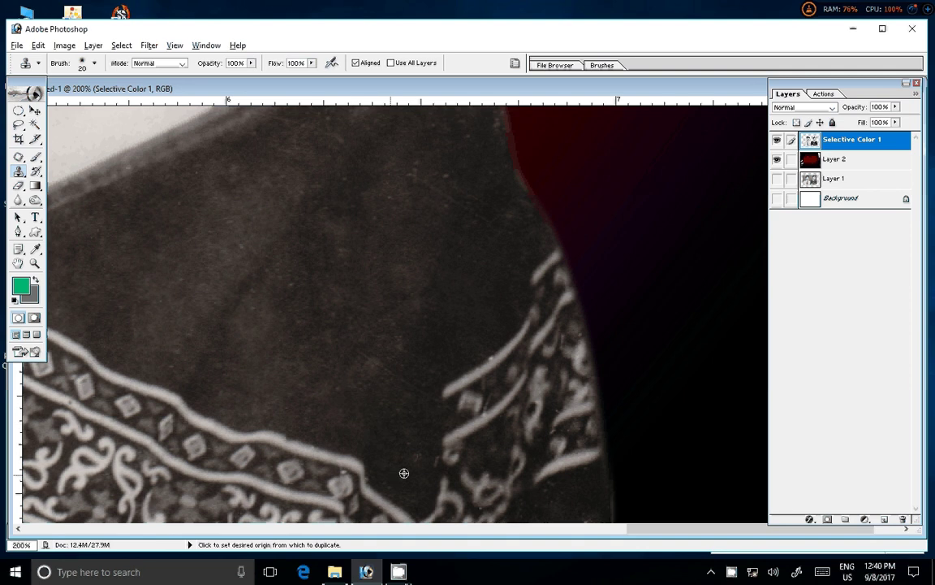
Fit the whole portrait on screen.
key(z)
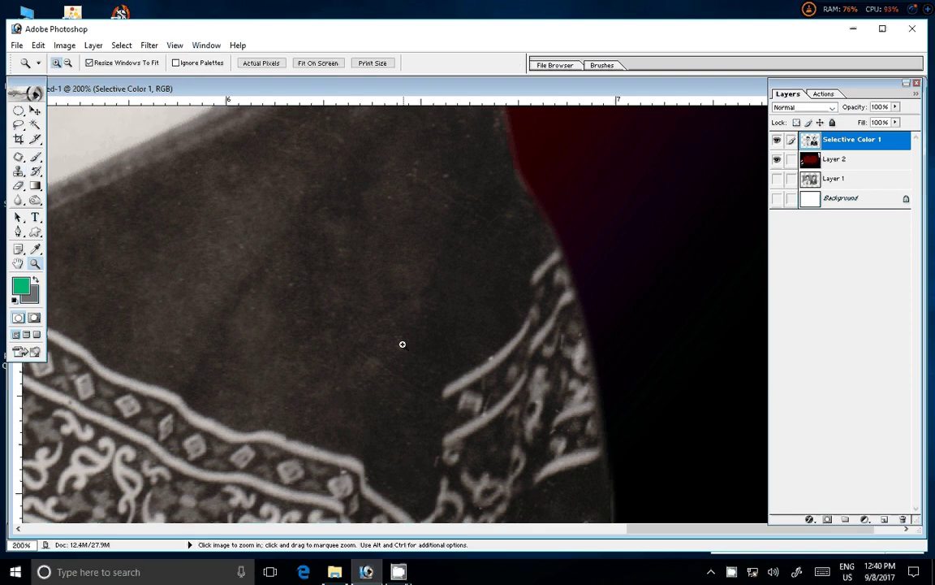
right_click(400, 336)
click(406, 341)
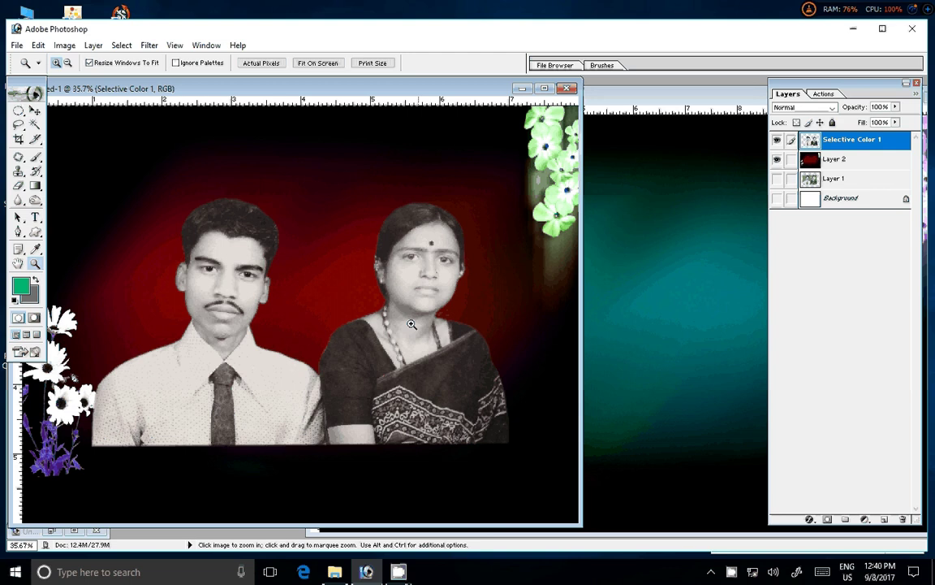
key(c)
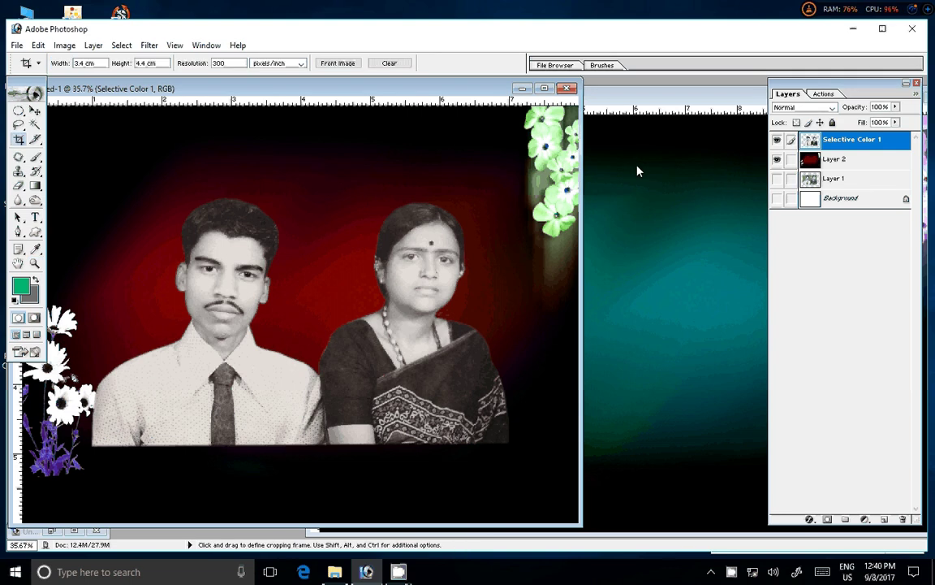
drag(509, 100, 605, 115)
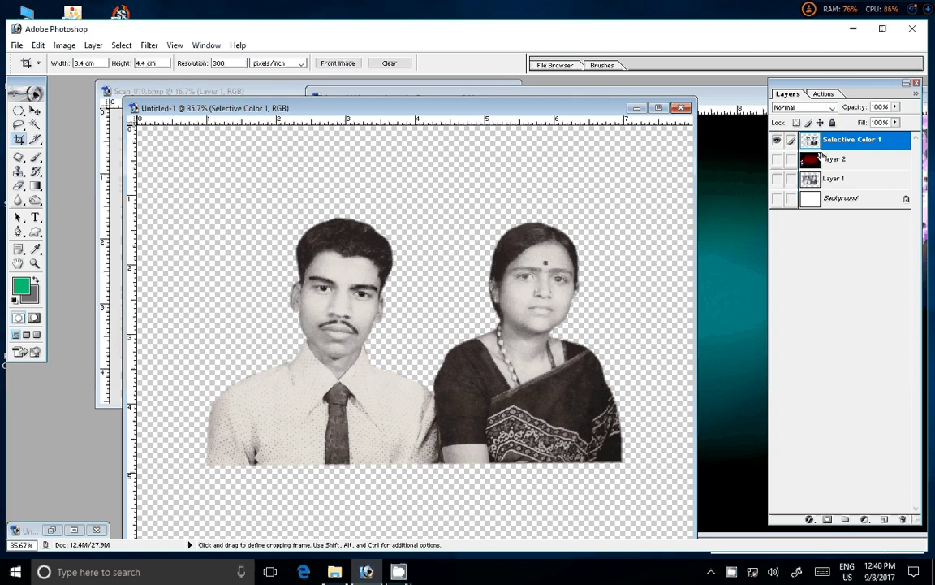
click(777, 159)
key(v)
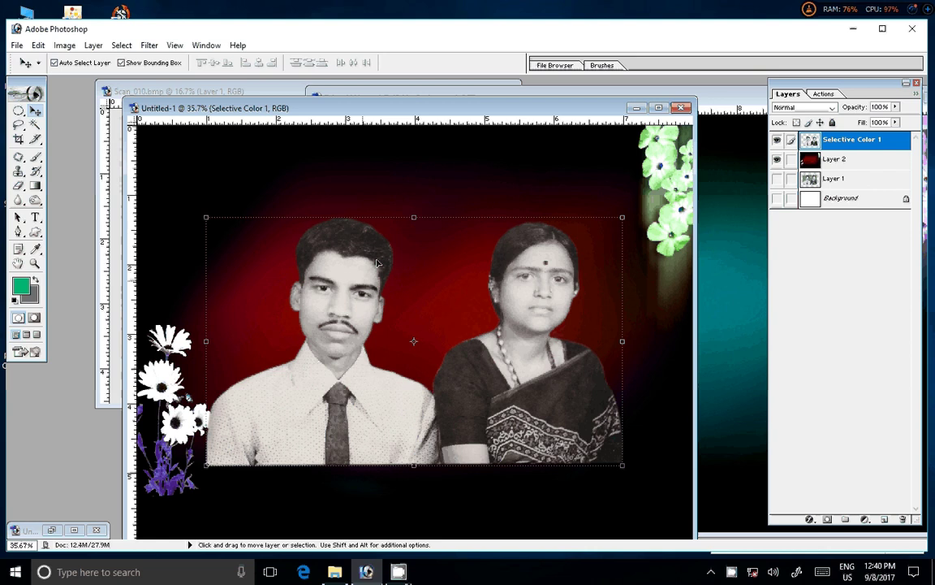
Set the Crop tool to a width of 8 in and a height of 6 in.
click(19, 139)
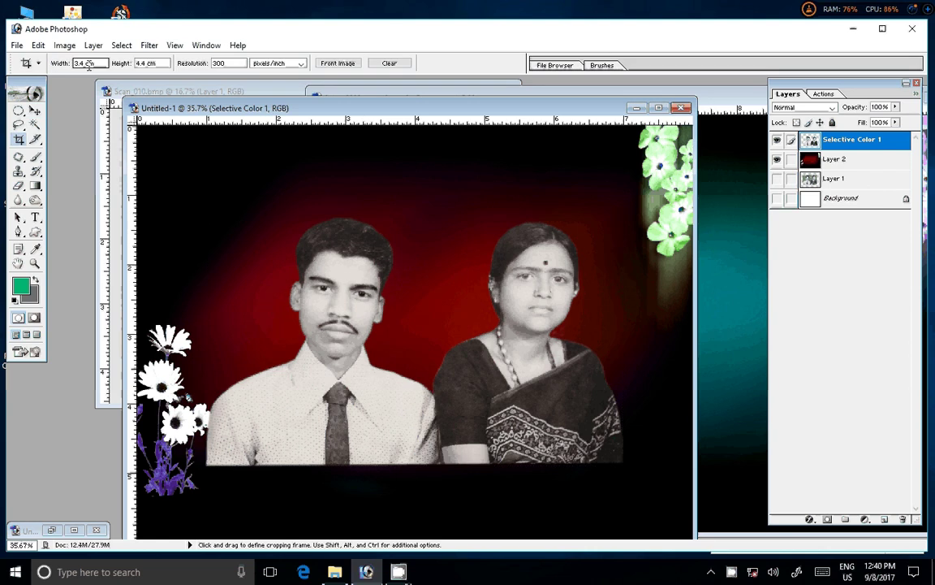
double_click(89, 63)
text(6)
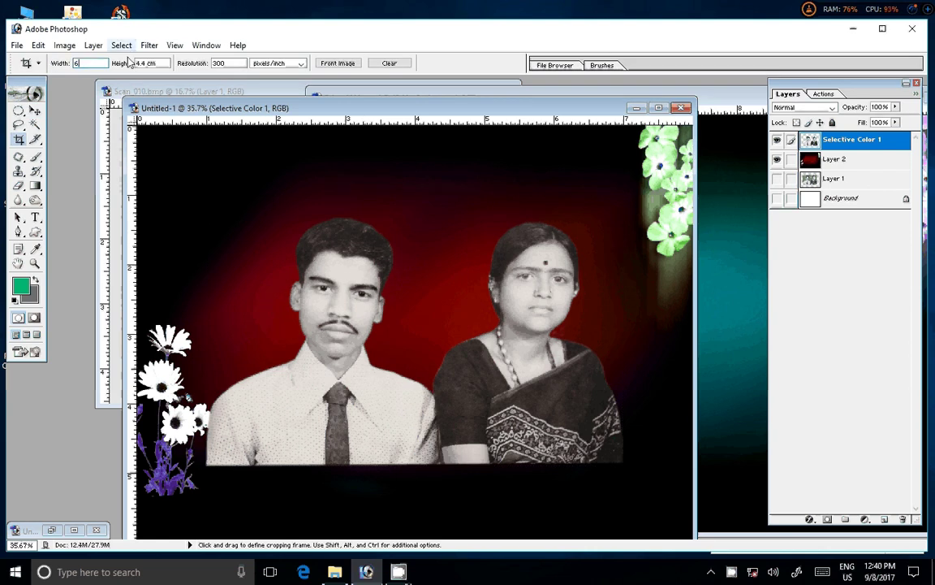
double_click(68, 63)
text(8)
click(166, 63)
click(166, 63)
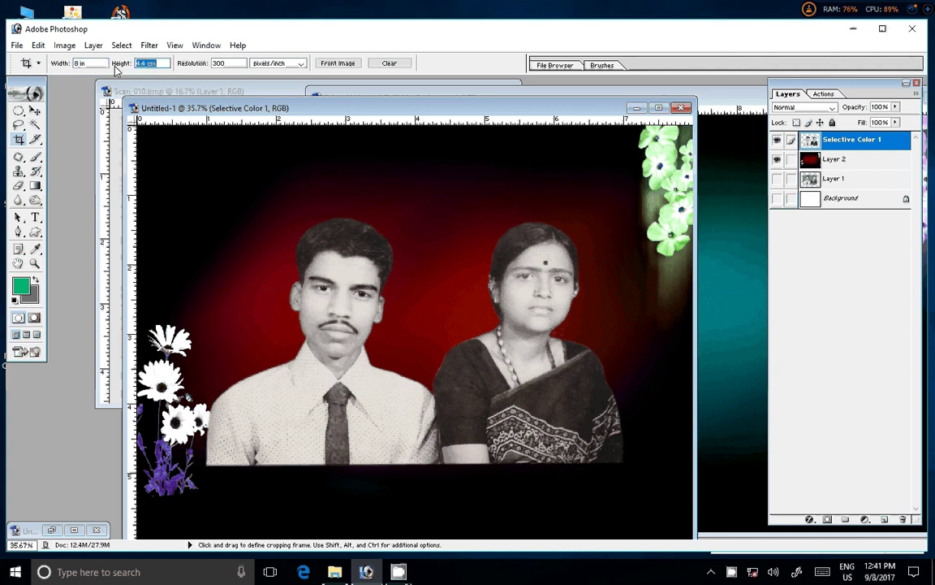
text(6)
Draw the 8 × 6 crop frame around the couple, adjust it, and apply the crop.
drag(208, 181, 582, 505)
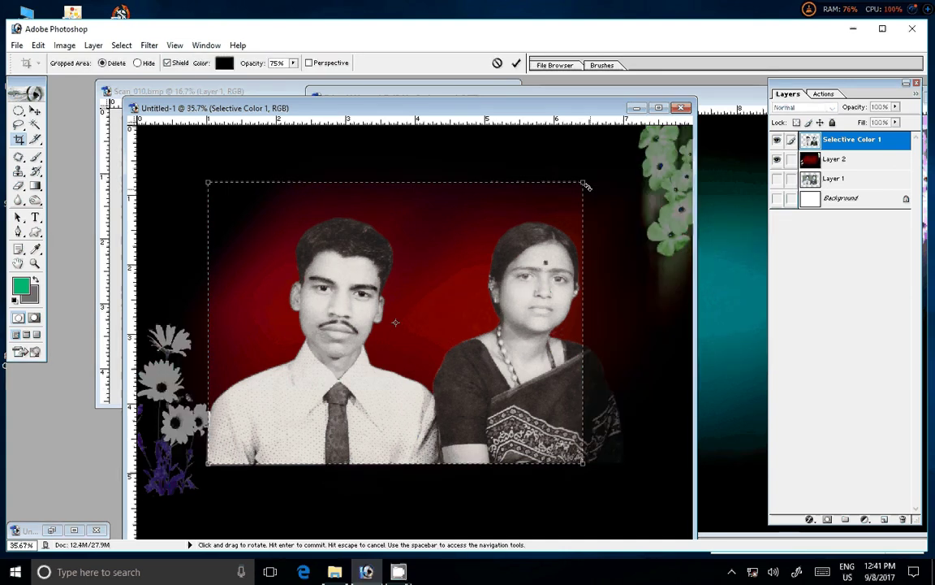
drag(585, 183, 628, 149)
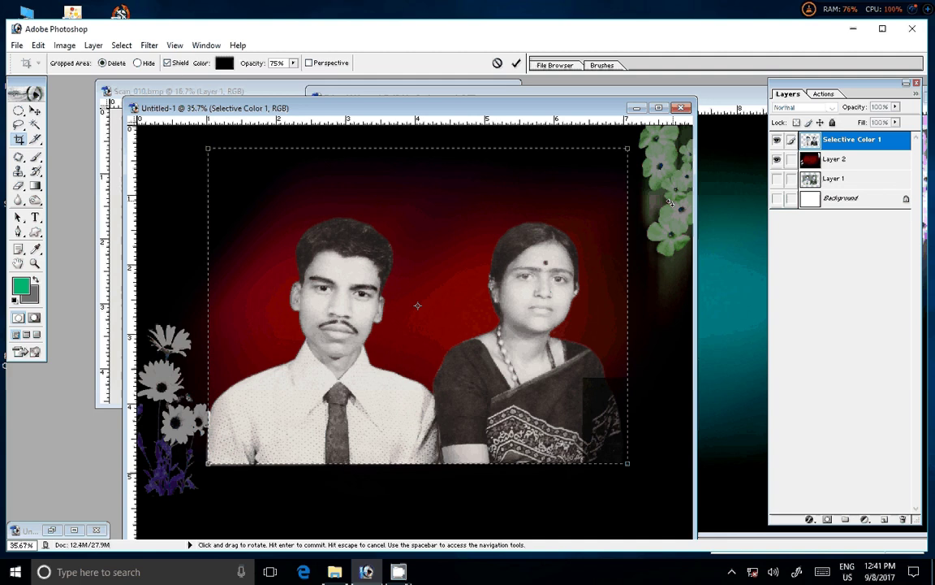
drag(472, 288, 471, 288)
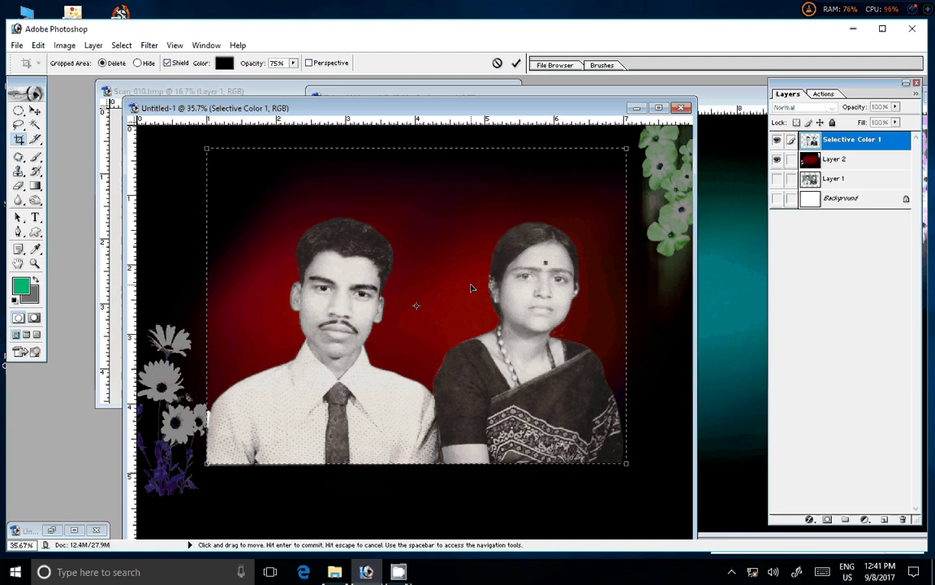
key(Return)
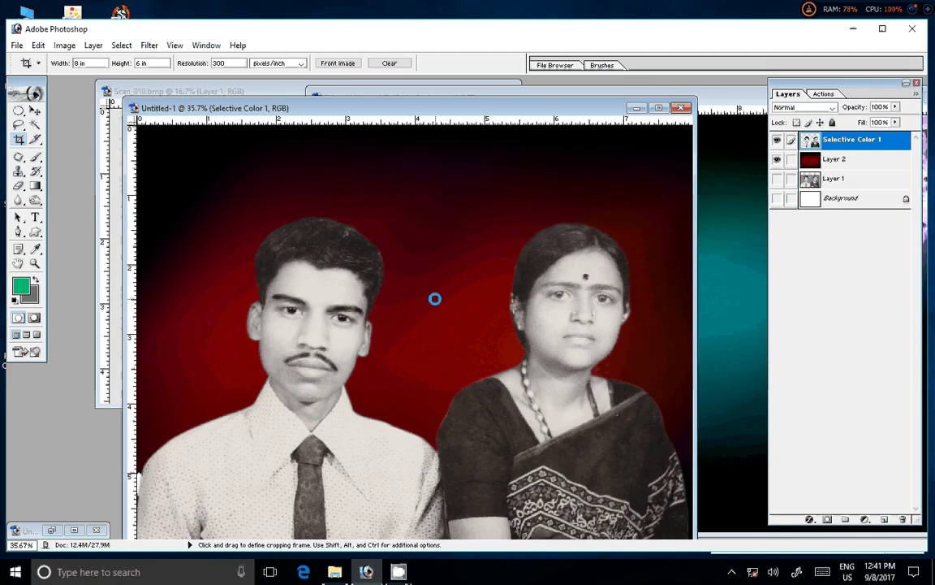
Fit the cropped portrait on screen and switch to the Move tool.
key(z)
right_click(442, 298)
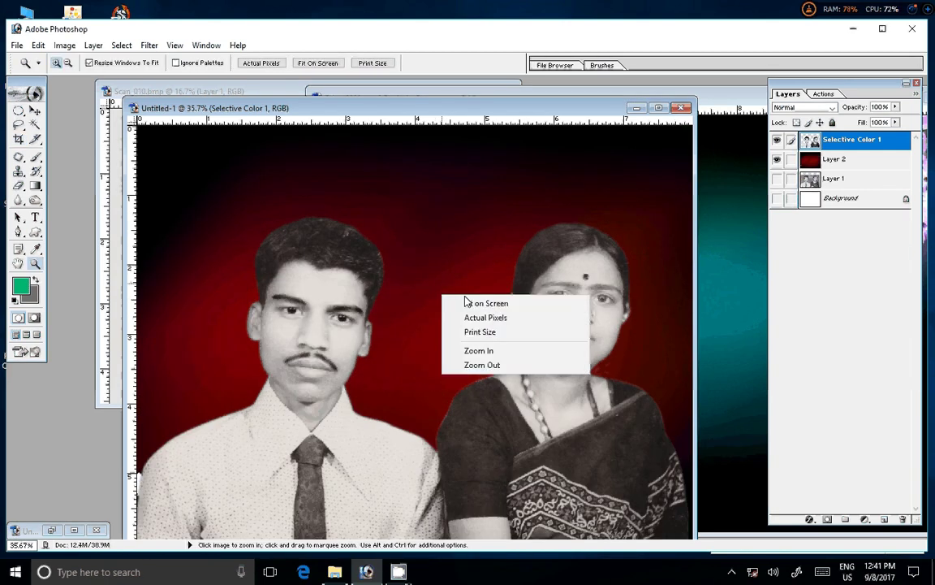
click(469, 303)
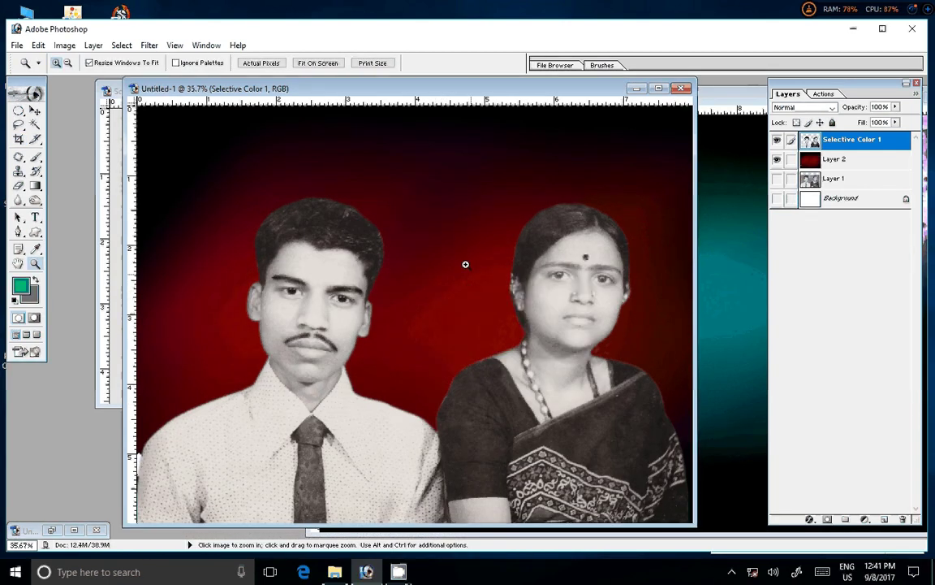
key(v)
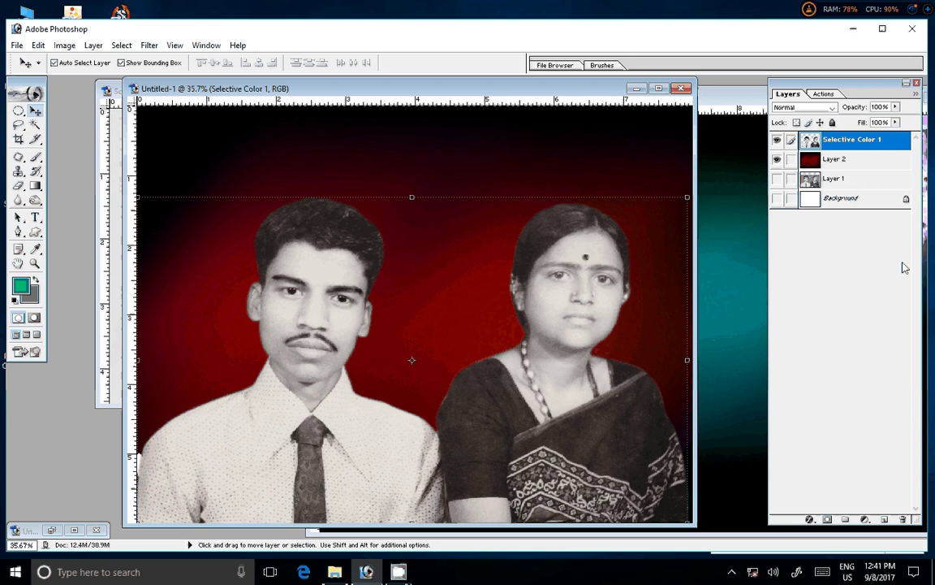
Add a Selective Color layer with +22% Black in Blacks, then select Layer 2.
click(867, 520)
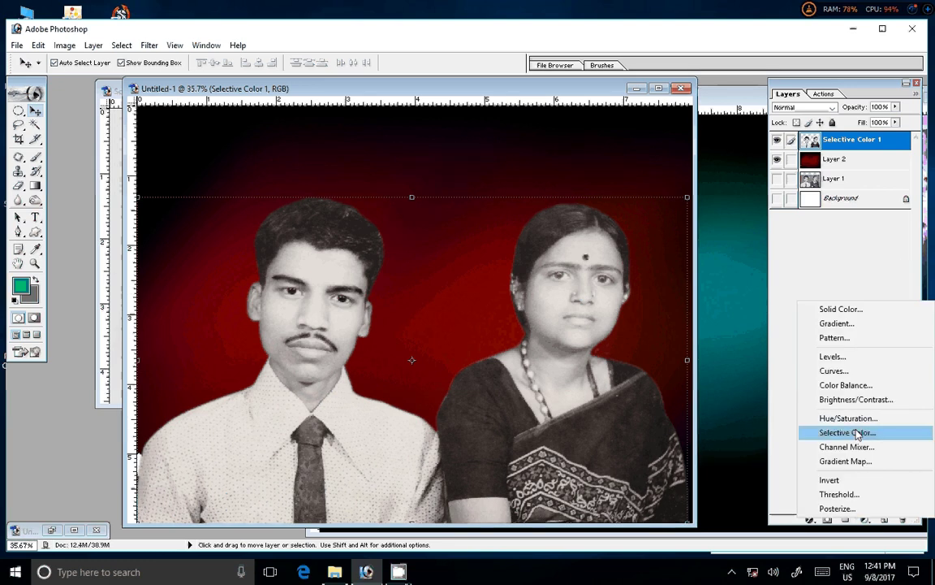
click(858, 433)
click(725, 291)
click(725, 386)
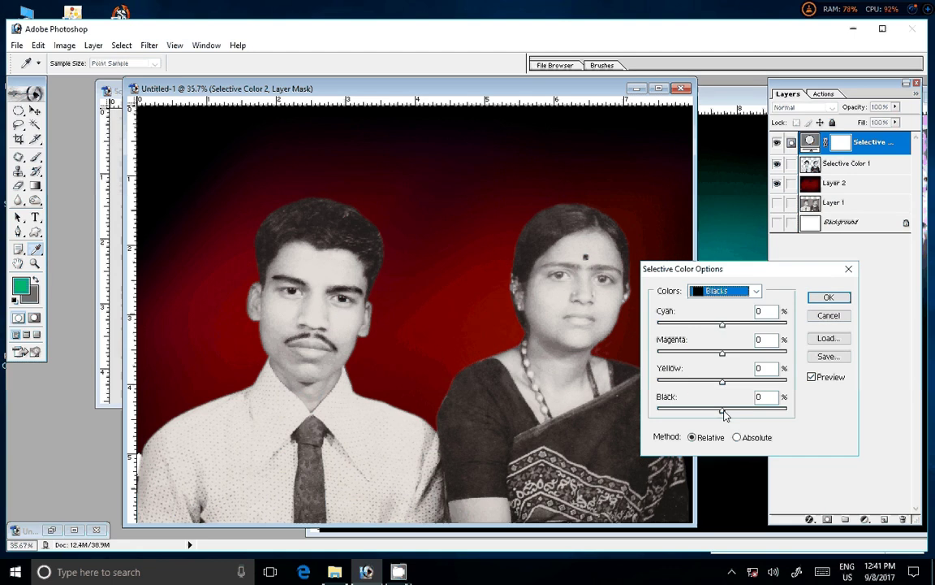
drag(723, 410, 736, 410)
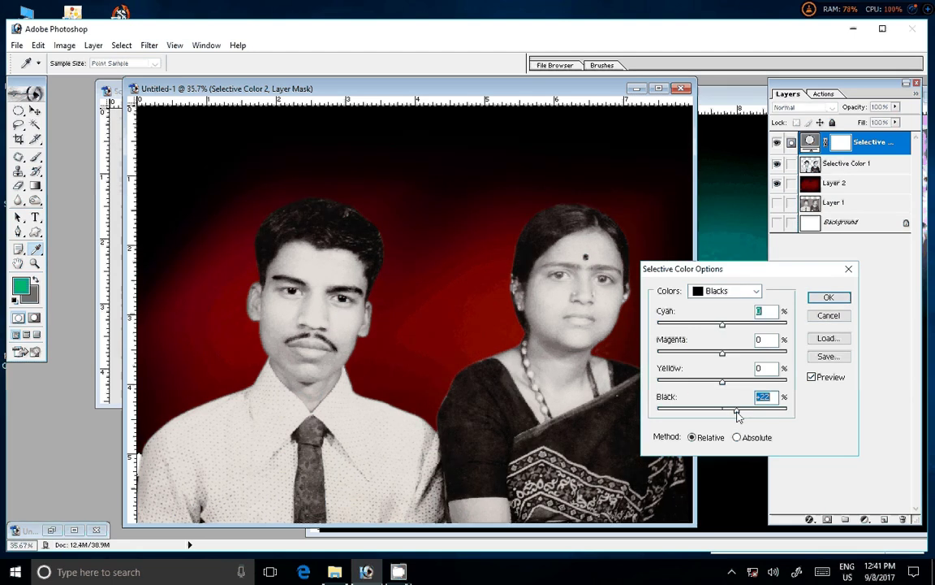
click(828, 297)
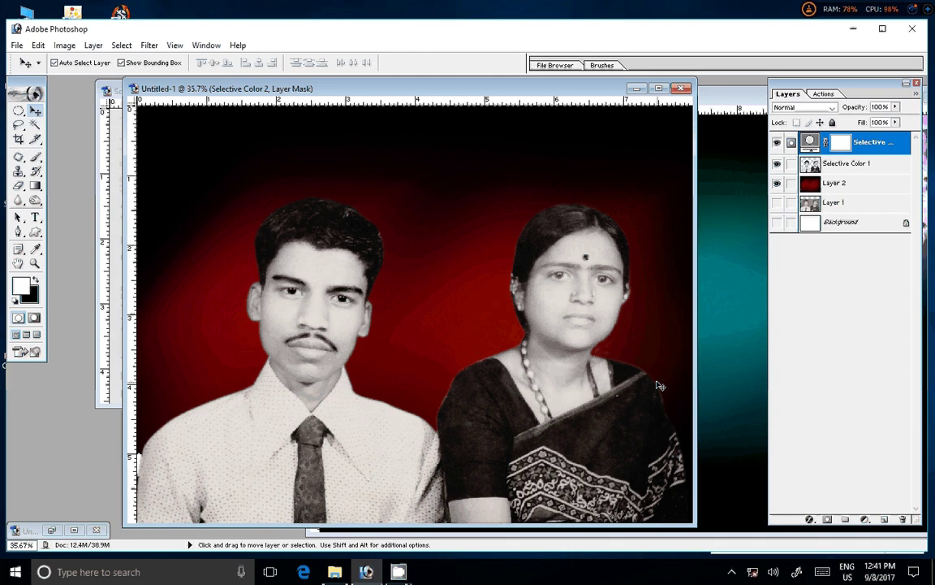
key(shift)
click(836, 183)
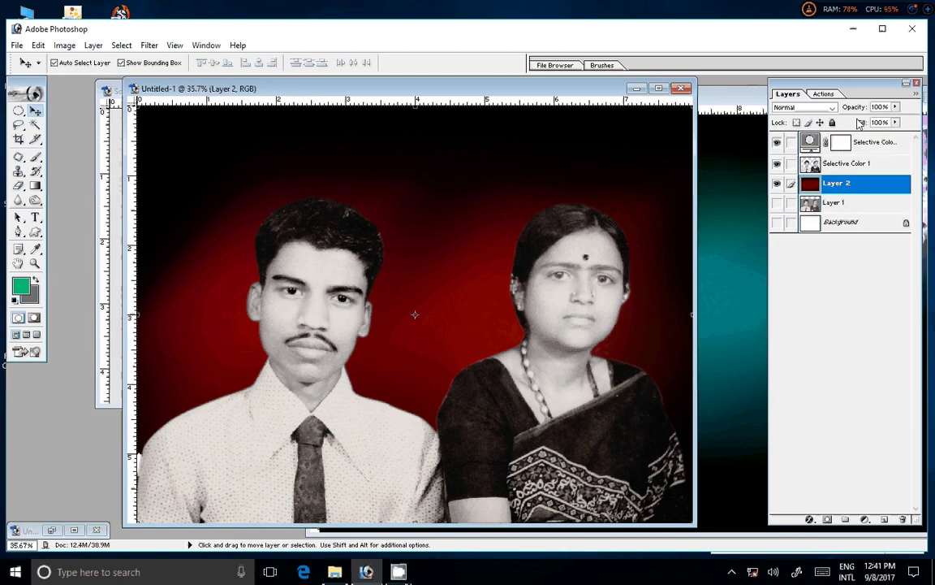
Run the 'AAA PP 6 SS 4' action to merge the adjustments into Layer 2, then return to Layers.
key(F9)
click(837, 122)
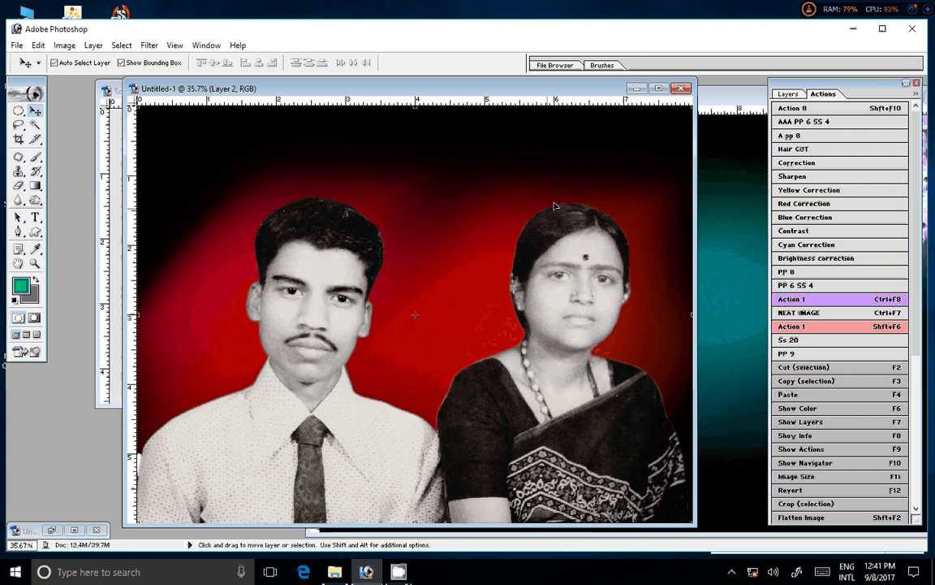
key(alt+shift)
scroll(534, 240, down, 2)
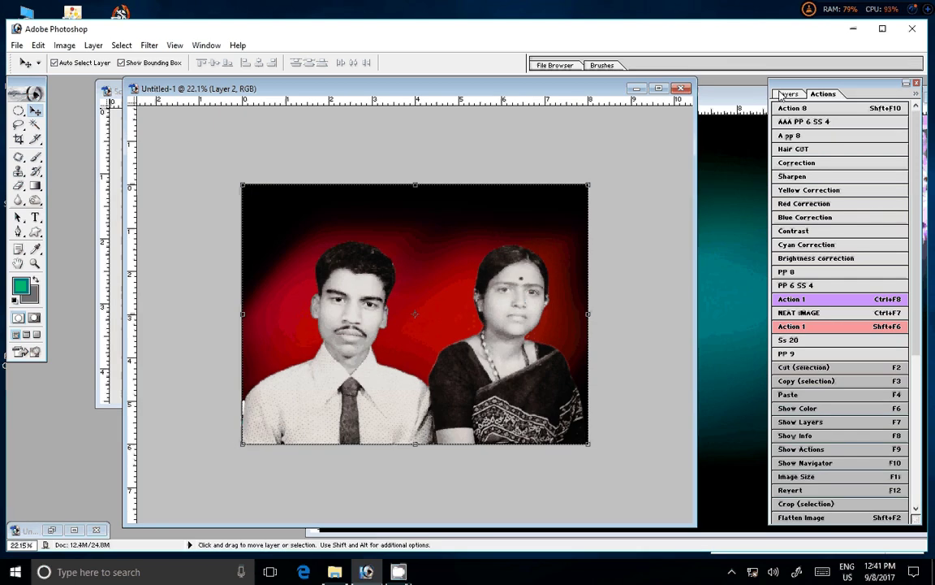
key(F7)
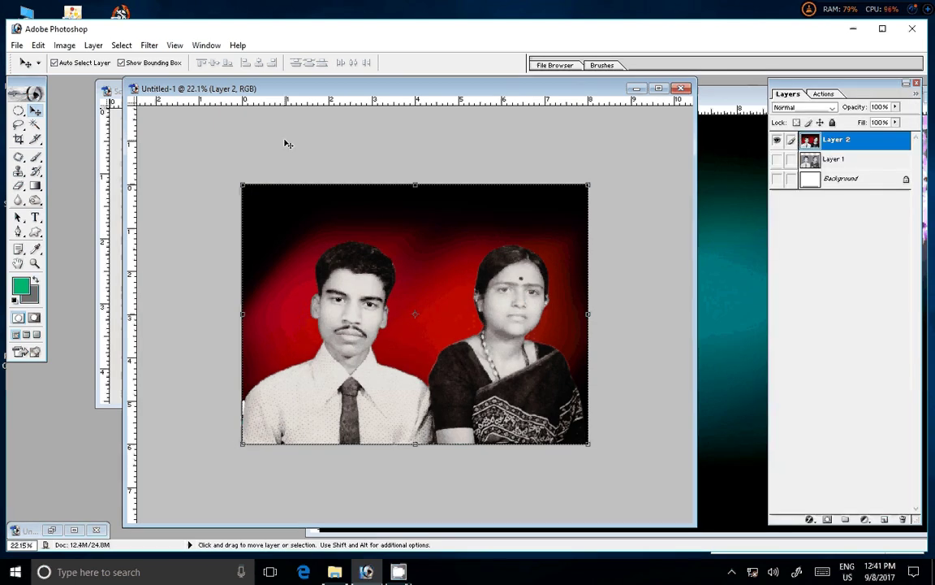
Flatten the image into a single Background, discarding hidden layers.
click(93, 46)
click(126, 444)
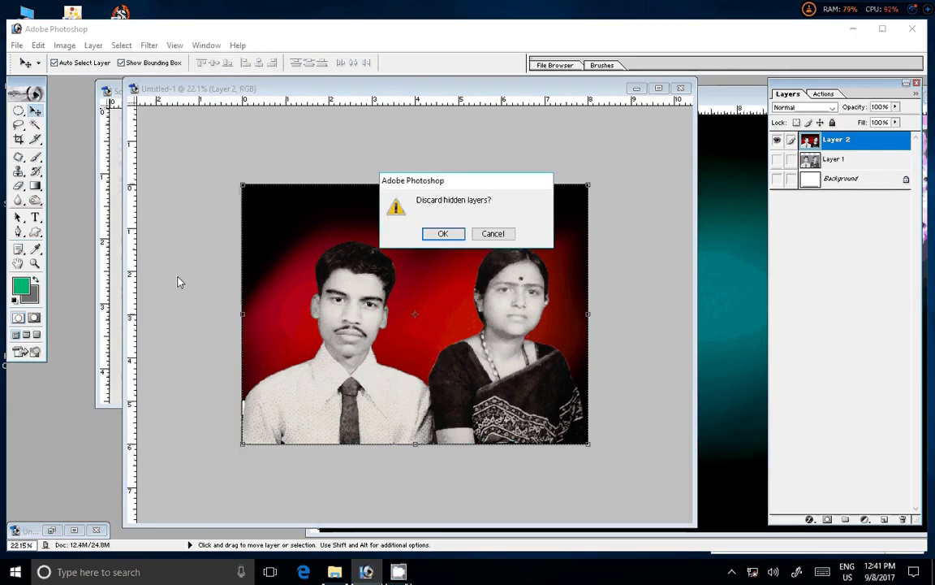
click(443, 234)
Enlarge the canvas to 103% wide by 106% high.
right_click(448, 88)
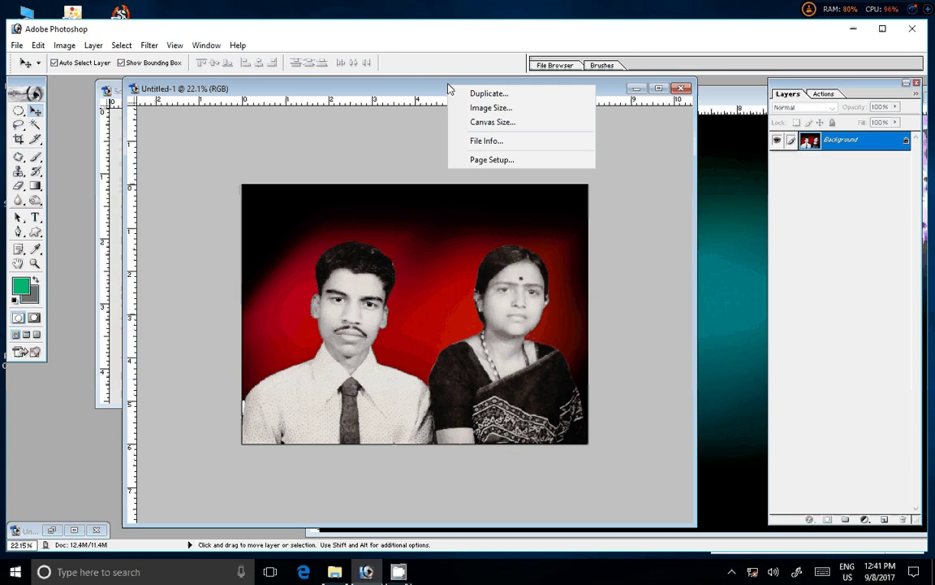
click(492, 122)
click(490, 278)
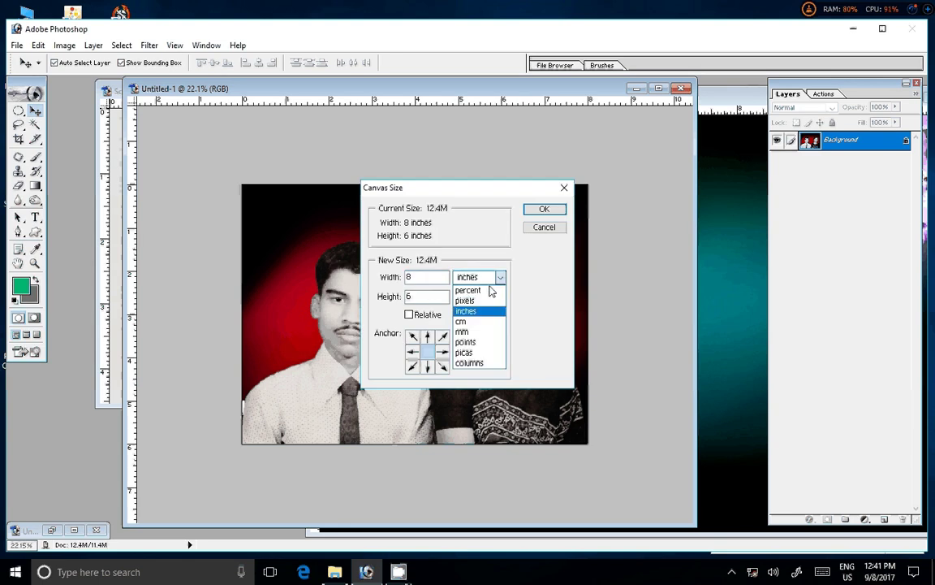
click(469, 290)
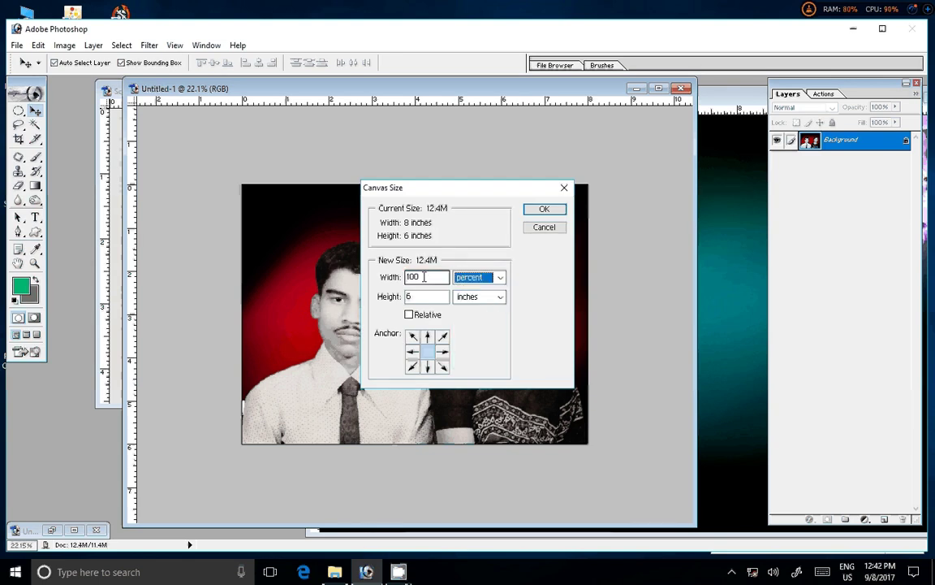
click(499, 298)
click(468, 309)
double_click(416, 277)
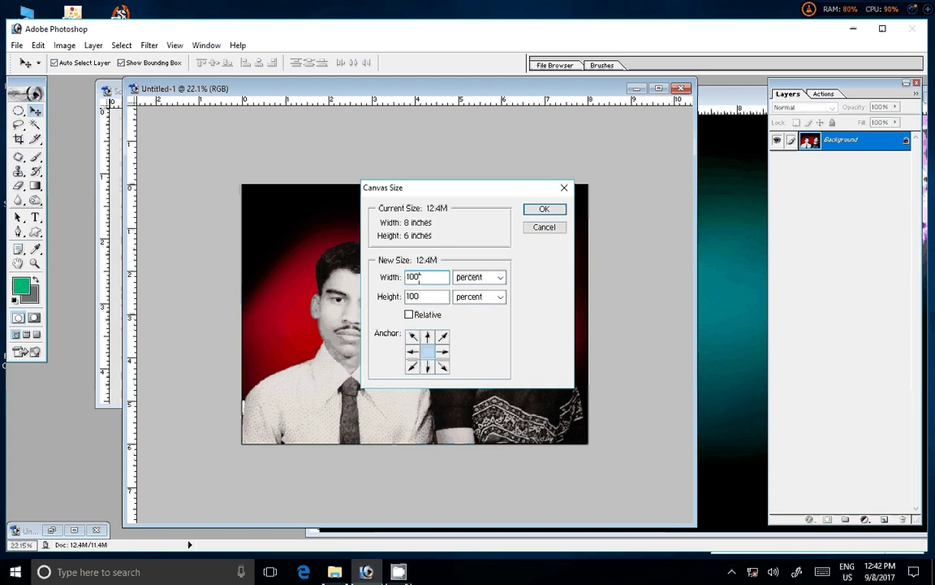
text(10)
text(3)
double_click(418, 297)
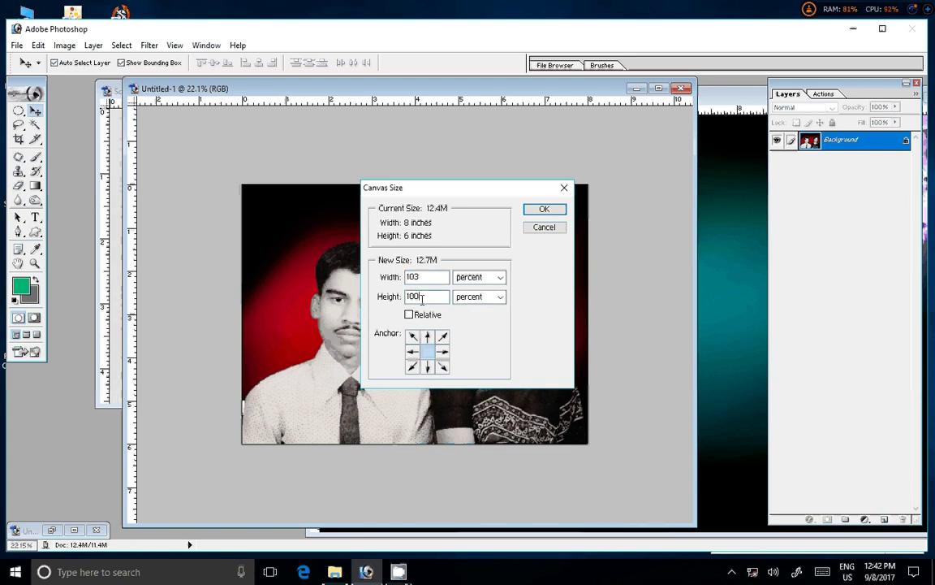
text(106)
click(543, 209)
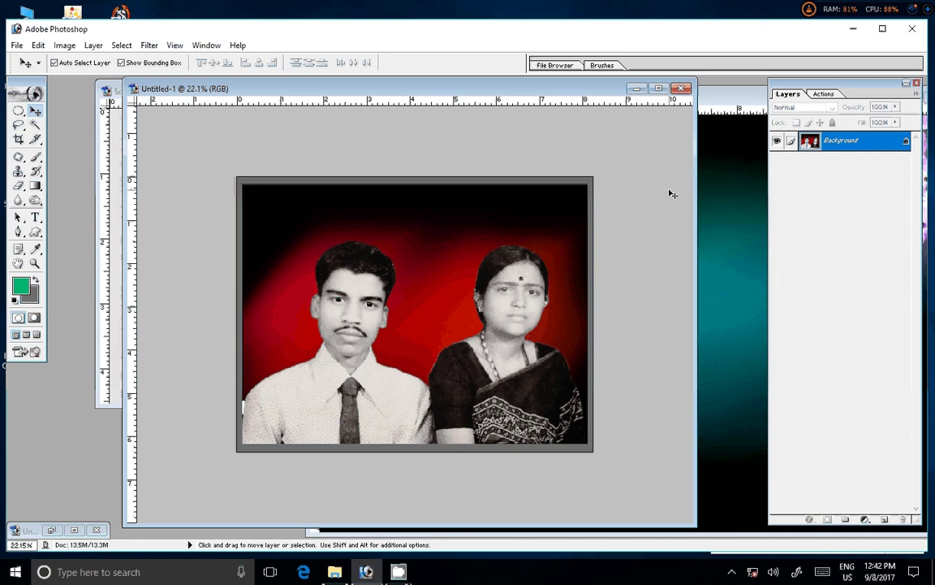
Undo the grey border, reset default black/white colours, and set Canvas Size units to percent.
key(ctrl+z)
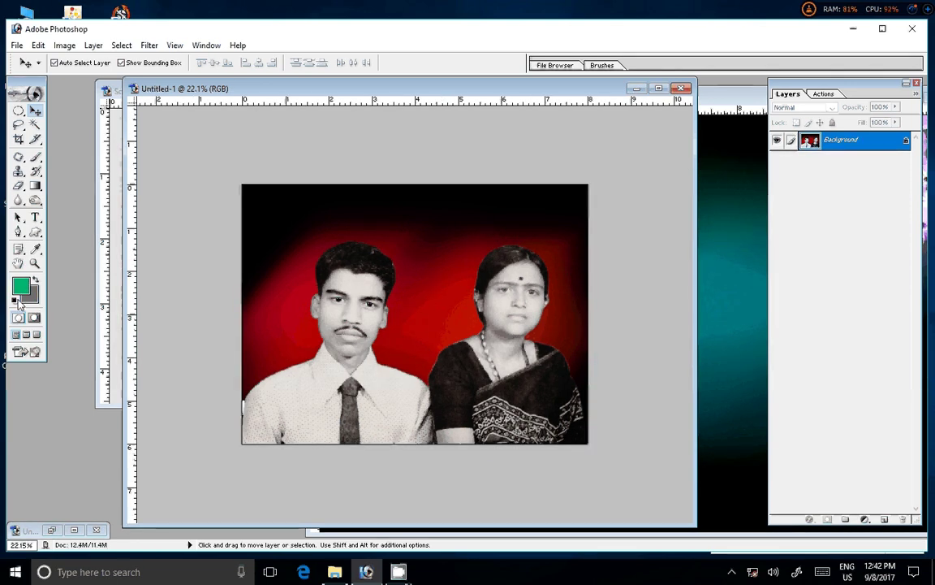
click(16, 300)
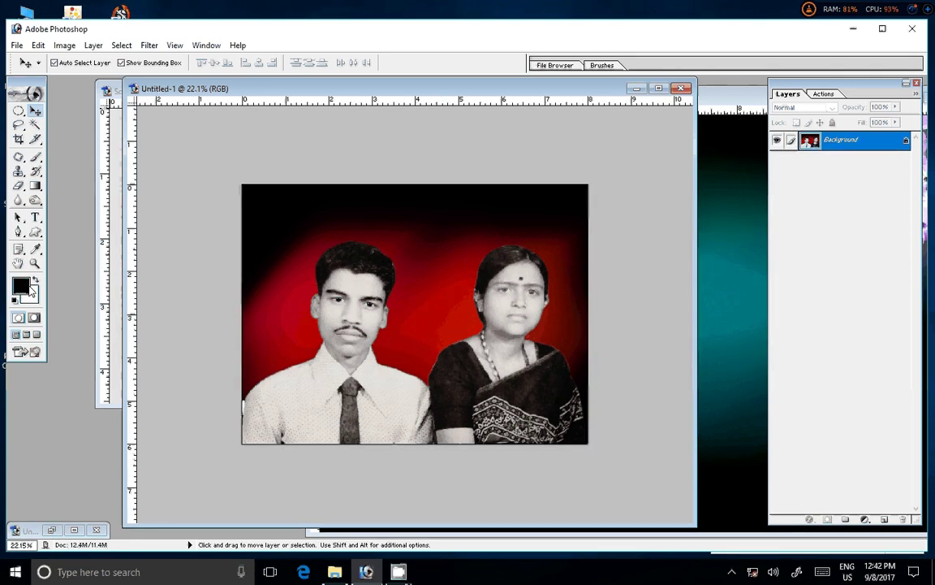
right_click(495, 90)
click(538, 128)
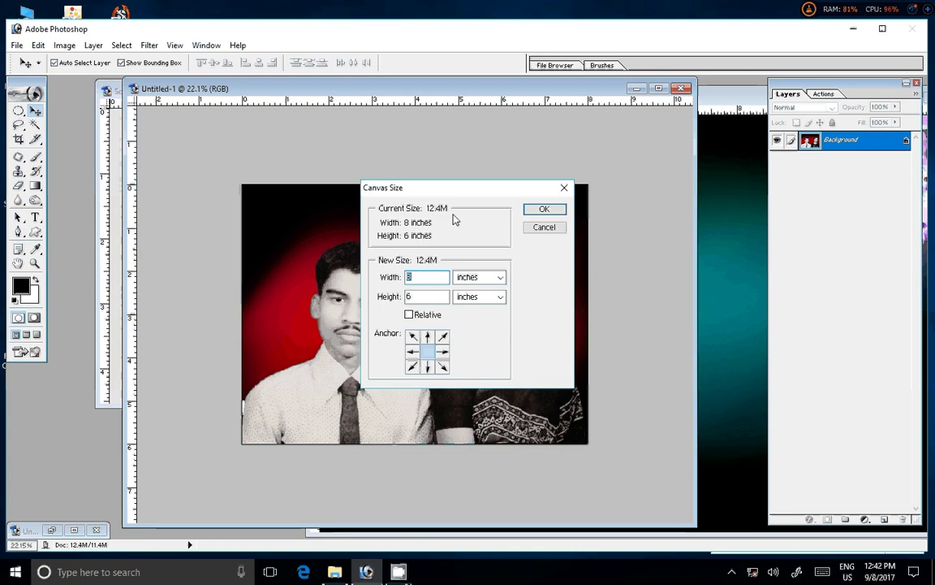
click(500, 277)
click(468, 290)
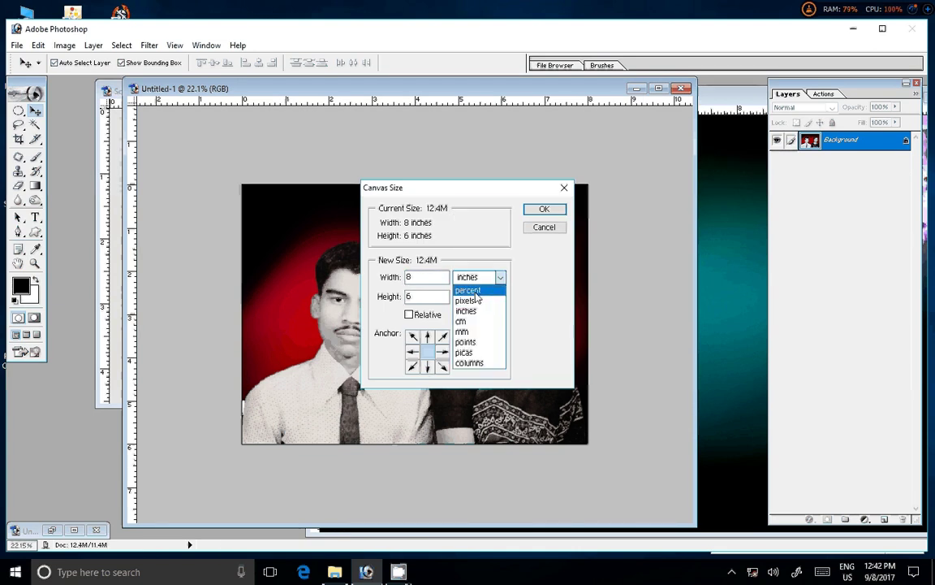
click(496, 296)
click(468, 310)
Set the canvas to 103% wide by 104% high for a thin white border.
click(413, 277)
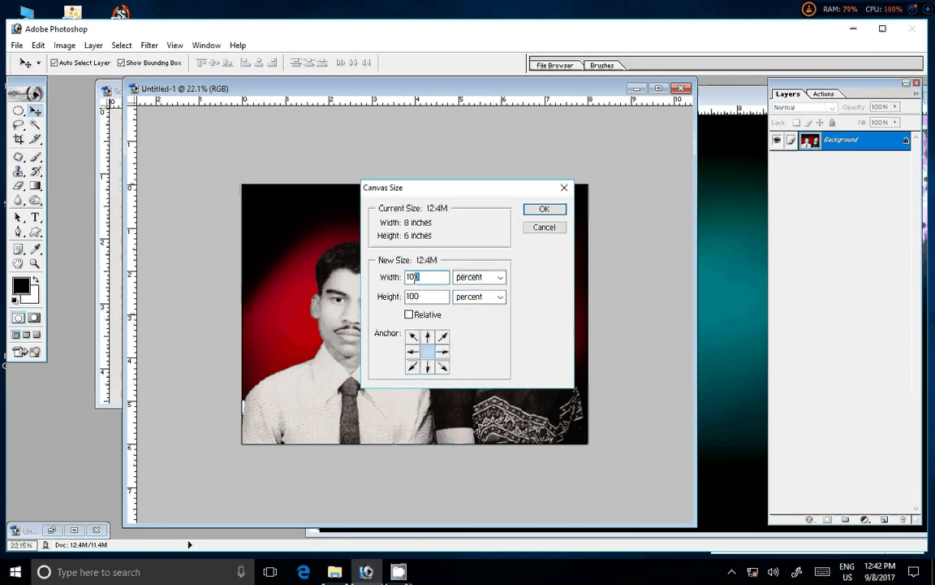
text(3)
click(422, 295)
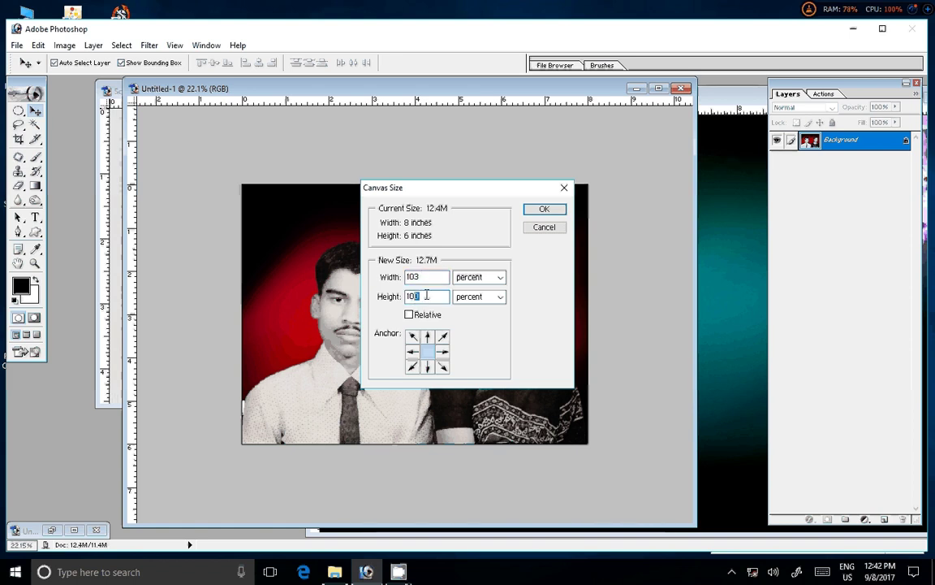
drag(422, 296, 415, 296)
text(4)
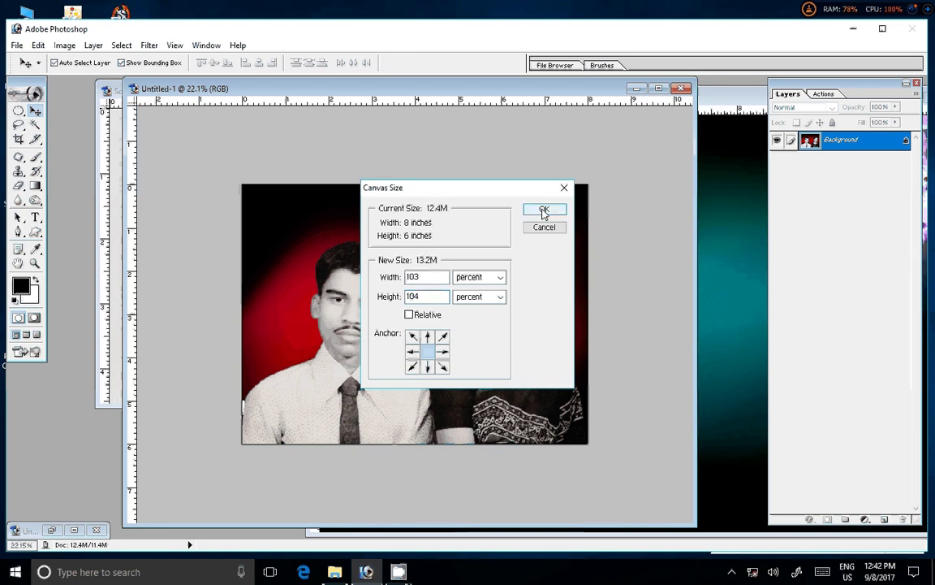
click(544, 211)
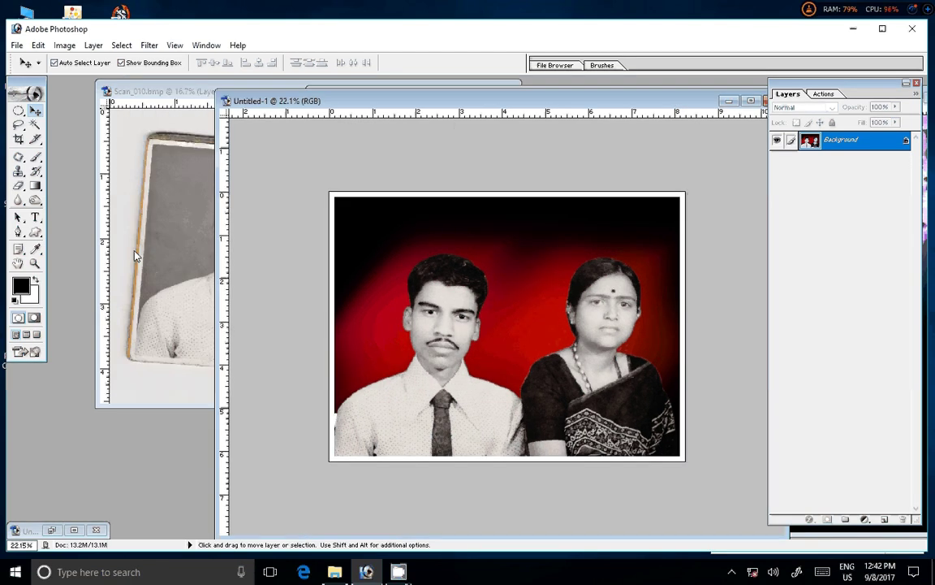
Zoom out on the original scan and the restored portrait, and arrange their windows side by side.
click(121, 225)
drag(382, 91, 289, 130)
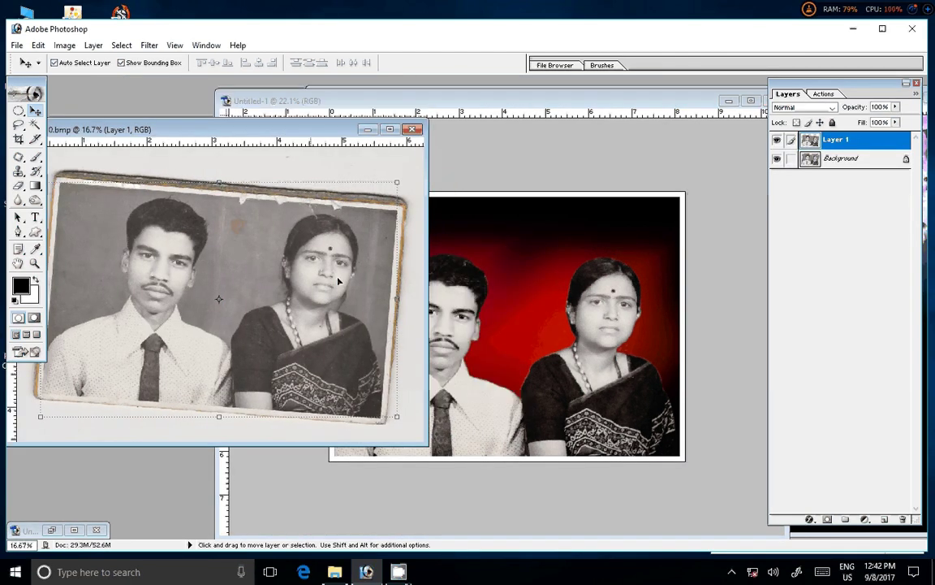
key(z)
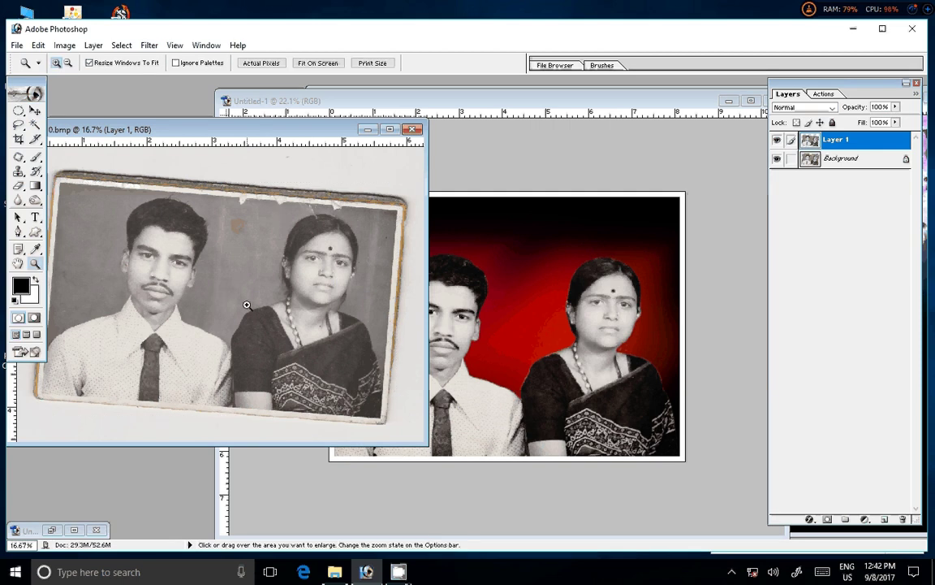
alt+click(247, 305)
click(517, 367)
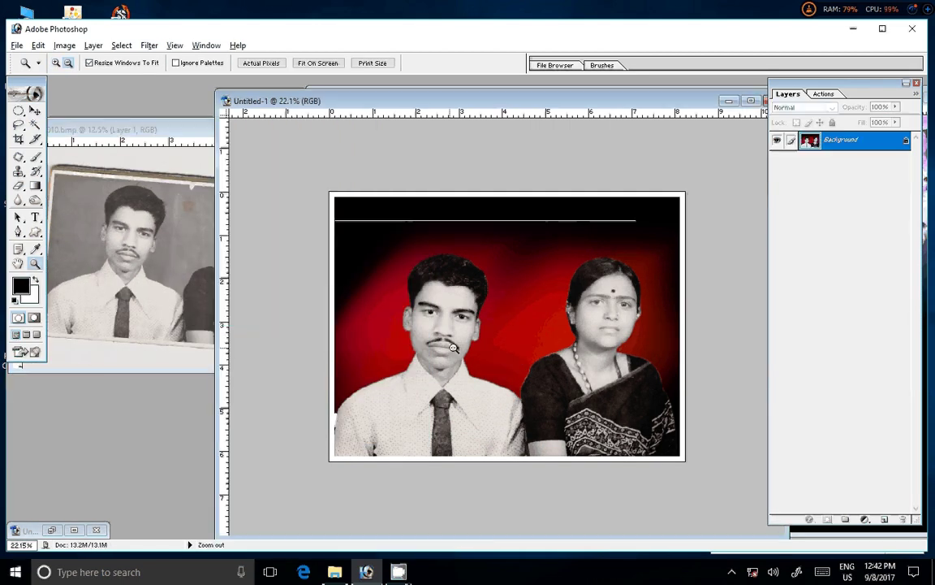
alt+click(453, 348)
mouse_move(380, 109)
mouse_down()
mouse_move(499, 151)
mouse_move(469, 134)
mouse_up()
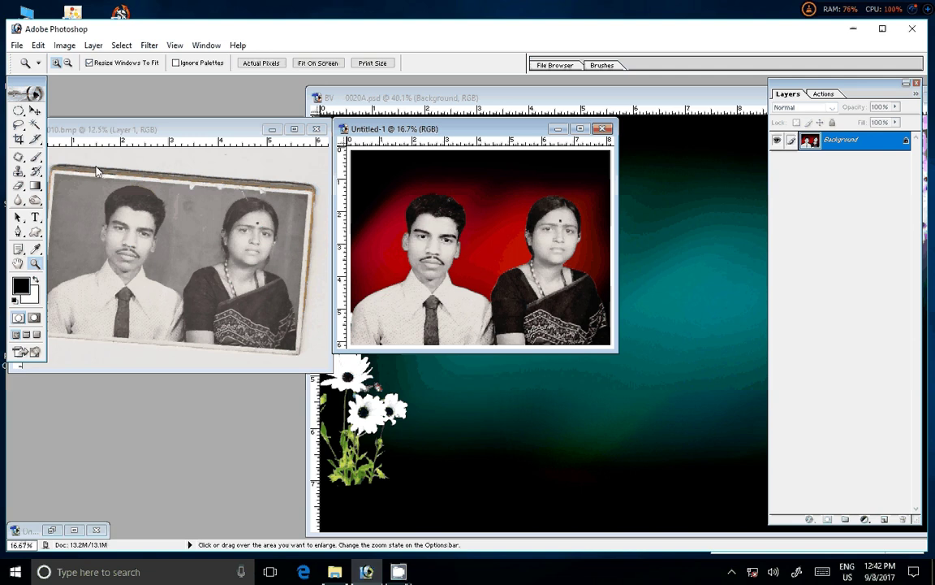
Start Save As and browse to LOCAL DISK (E:).
click(17, 45)
mouse_move(40, 231)
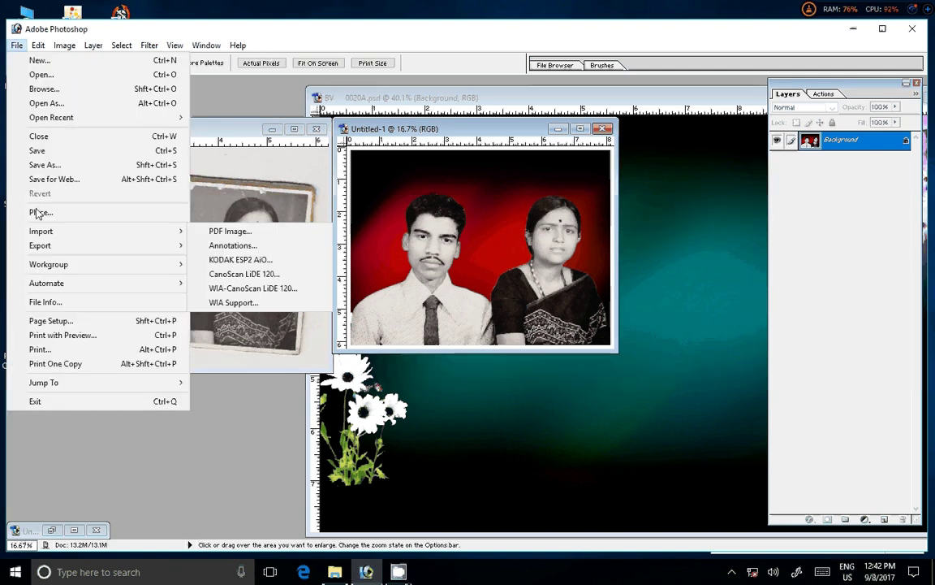
click(45, 165)
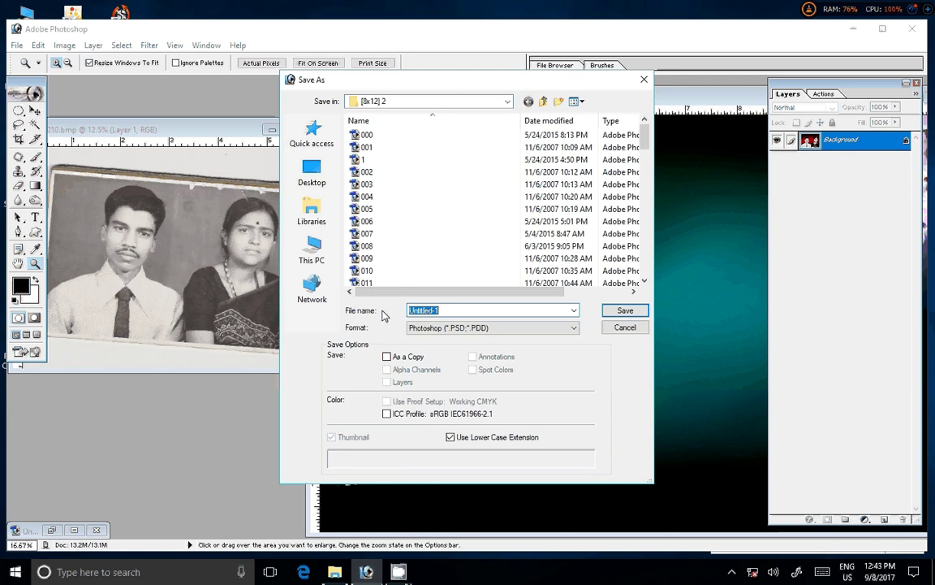
click(324, 251)
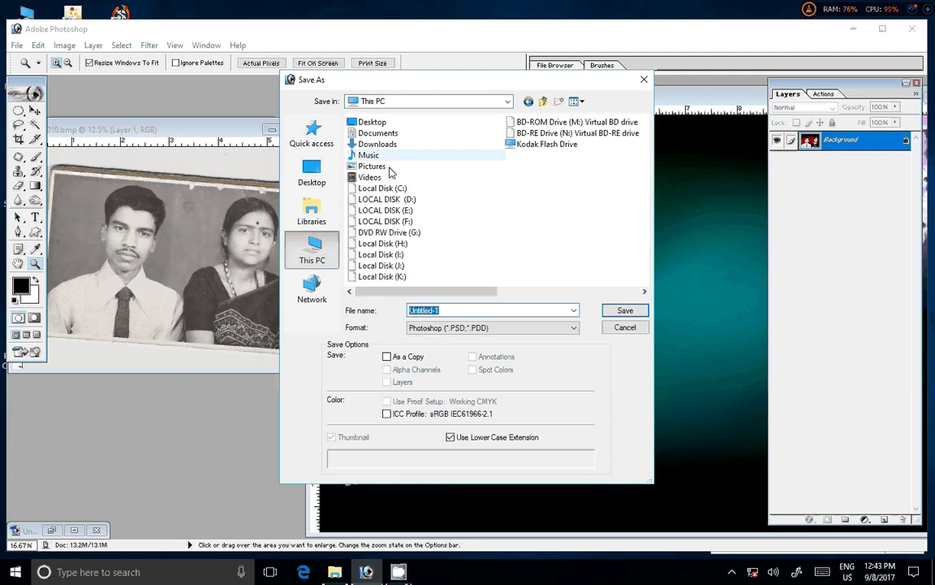
click(385, 211)
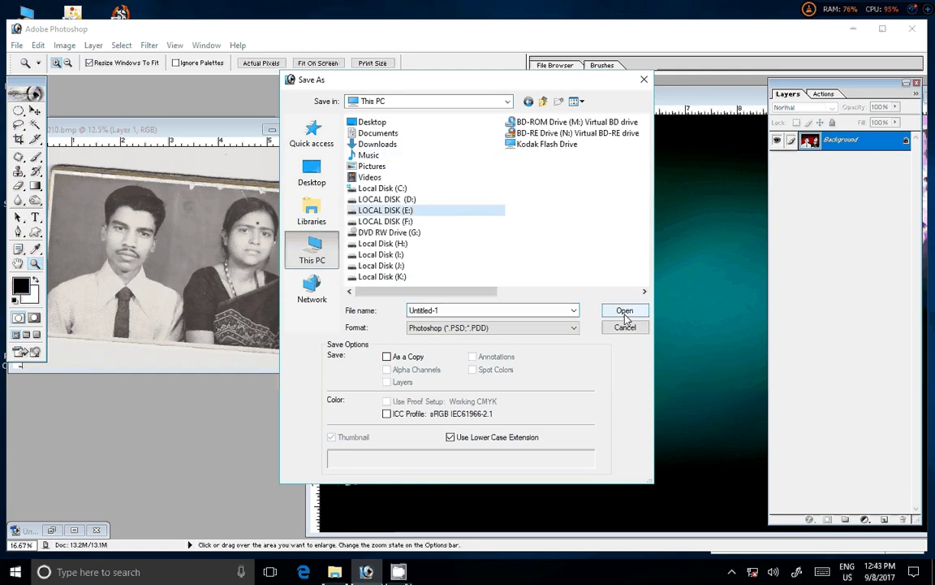
click(625, 313)
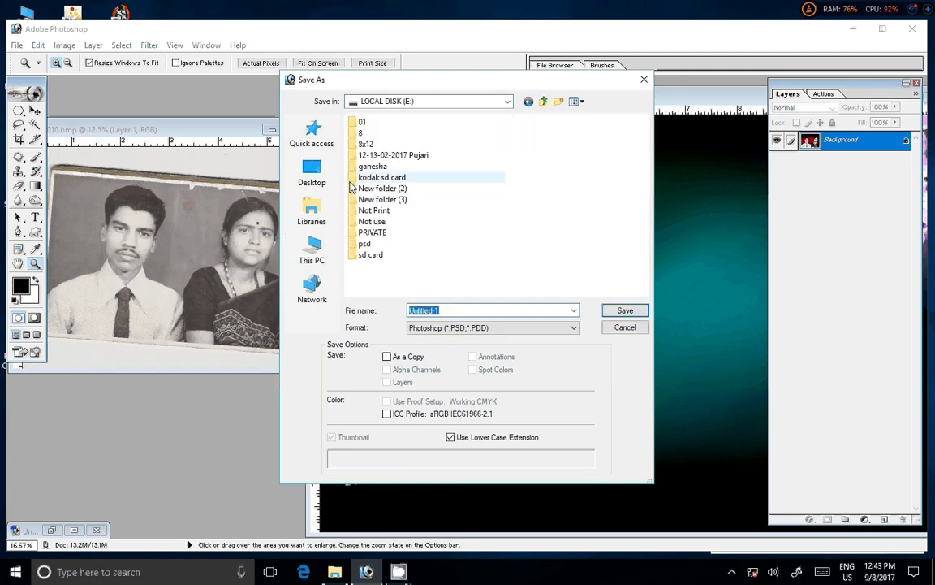
Create a 9-8-2017 folder, move it into folder 01, and open folder 01.
click(558, 101)
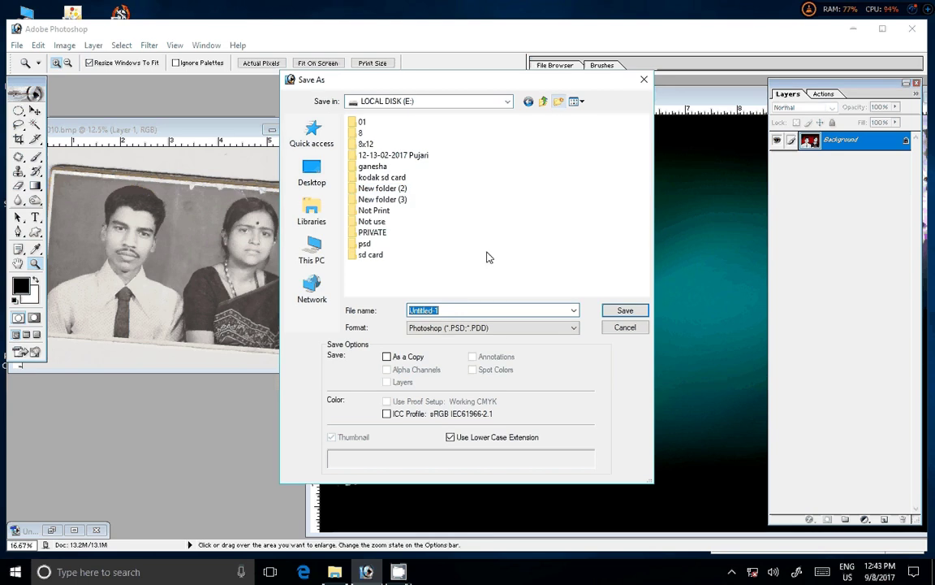
text(9-)
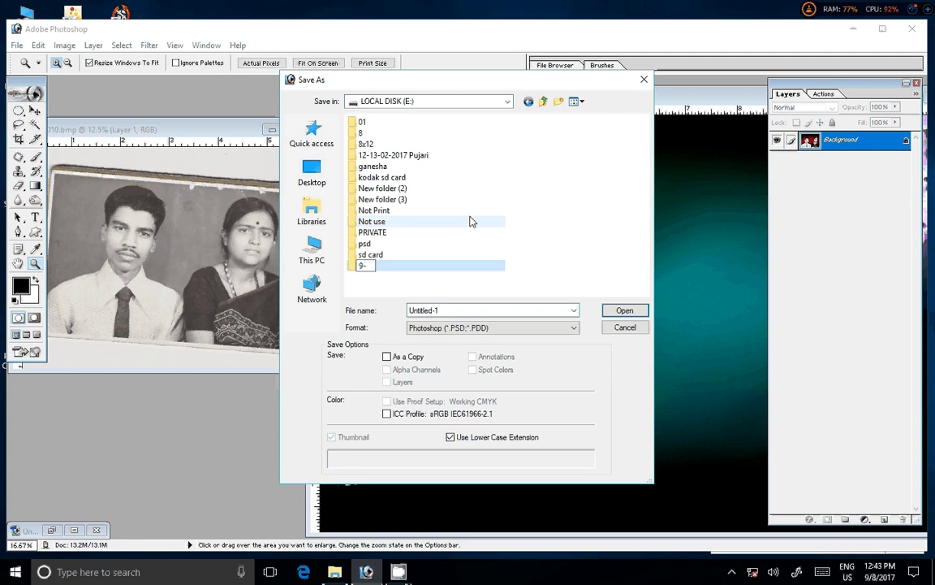
text(8-2017)
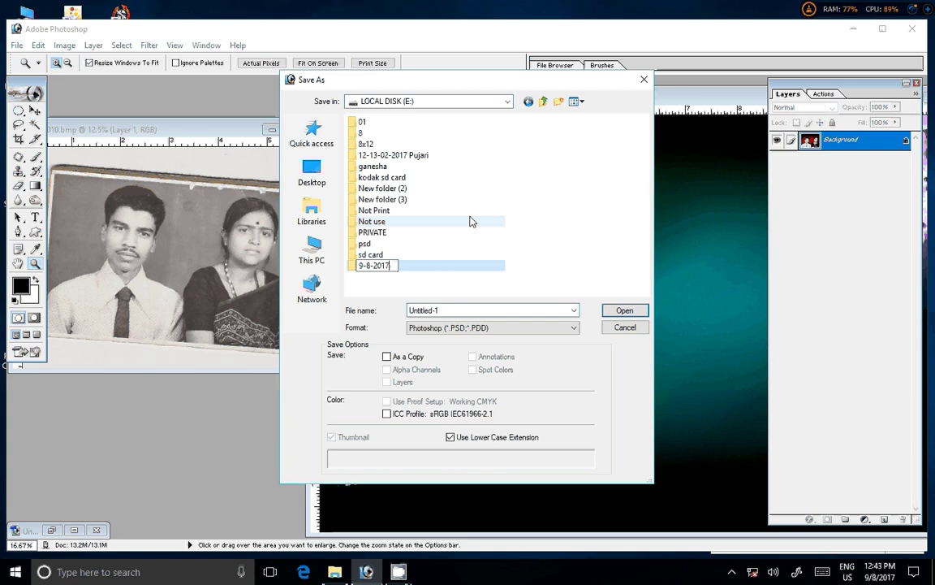
key(Return)
drag(363, 269, 362, 124)
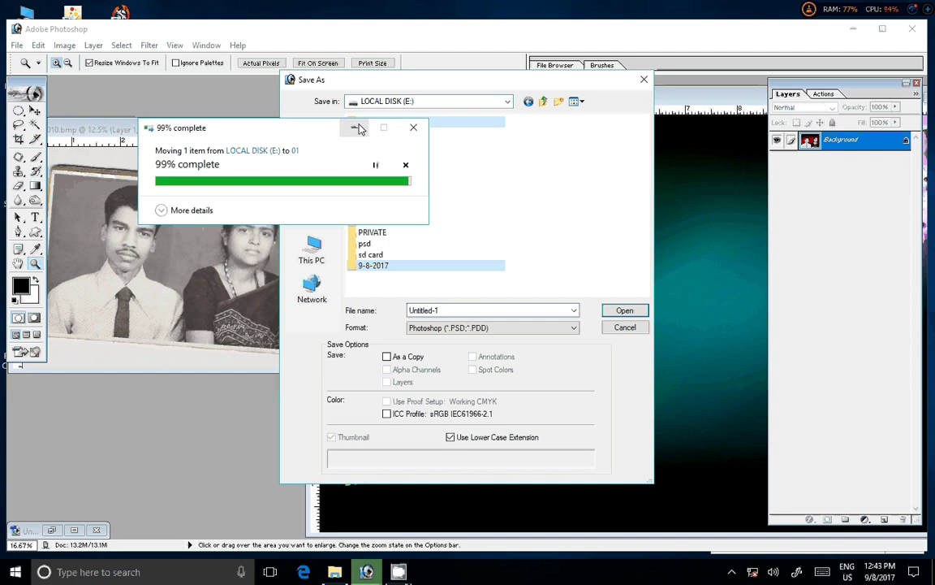
double_click(366, 122)
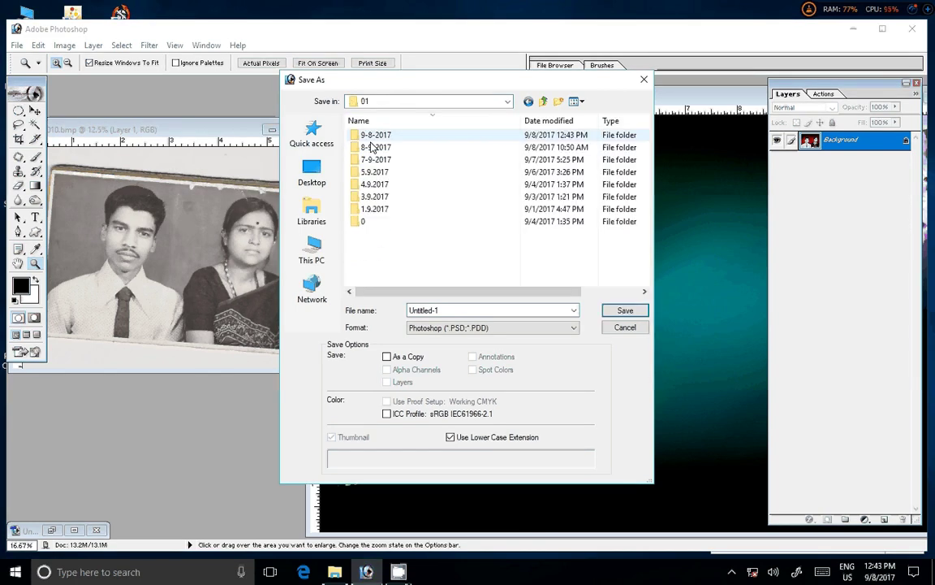
Save the portrait in the 9-8-2017 folder as JPEG '1-6x8=1 LMN' at maximum quality.
double_click(375, 135)
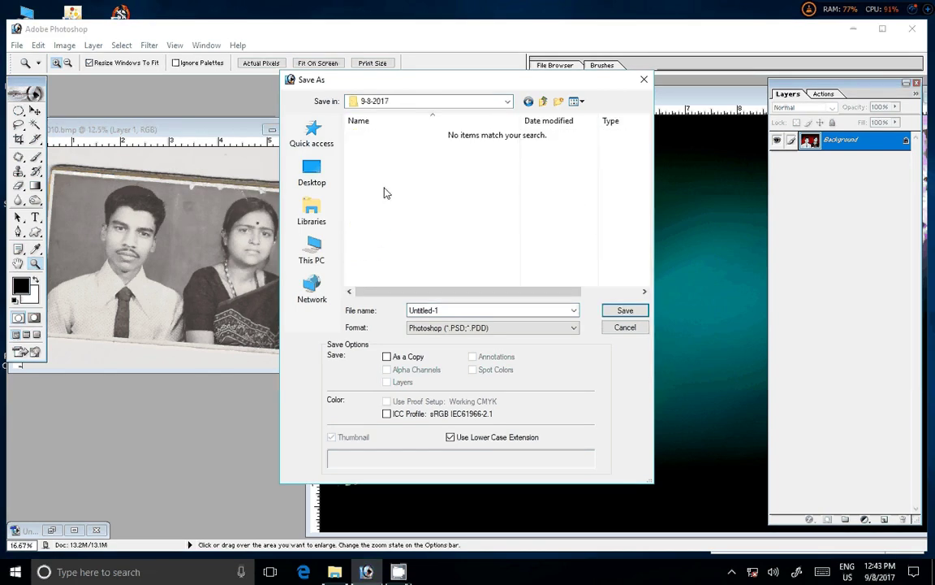
click(438, 329)
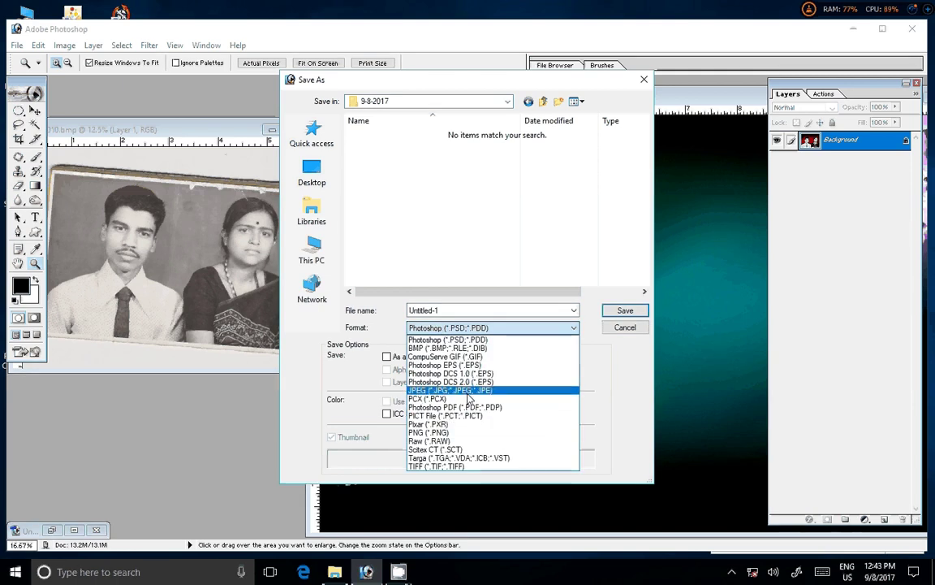
click(455, 388)
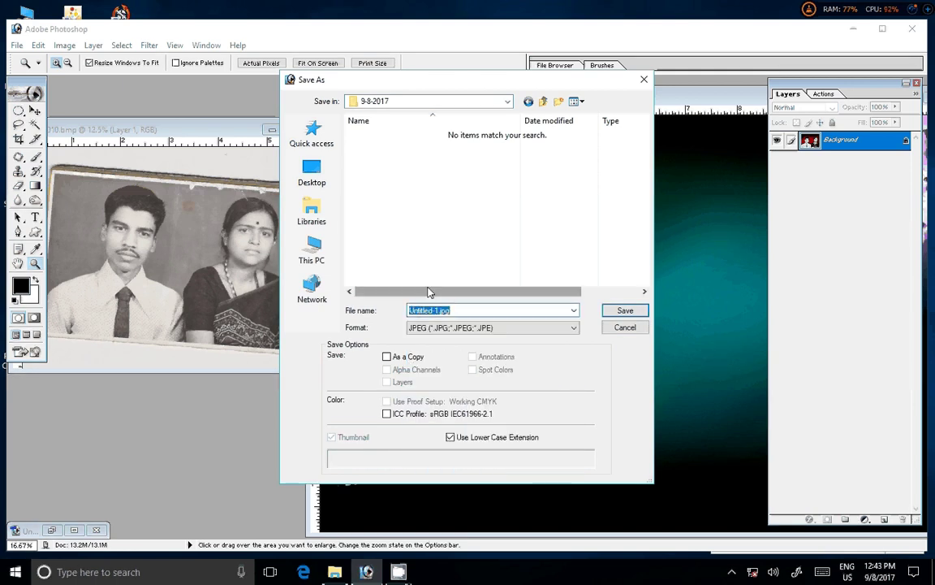
text(1-6)
text(x8)
text(=1 L)
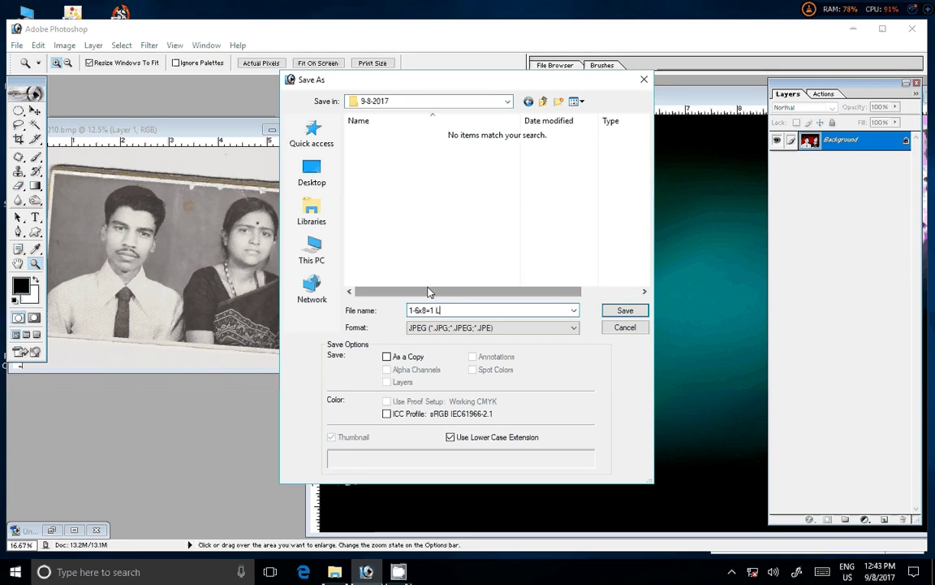
text(MN)
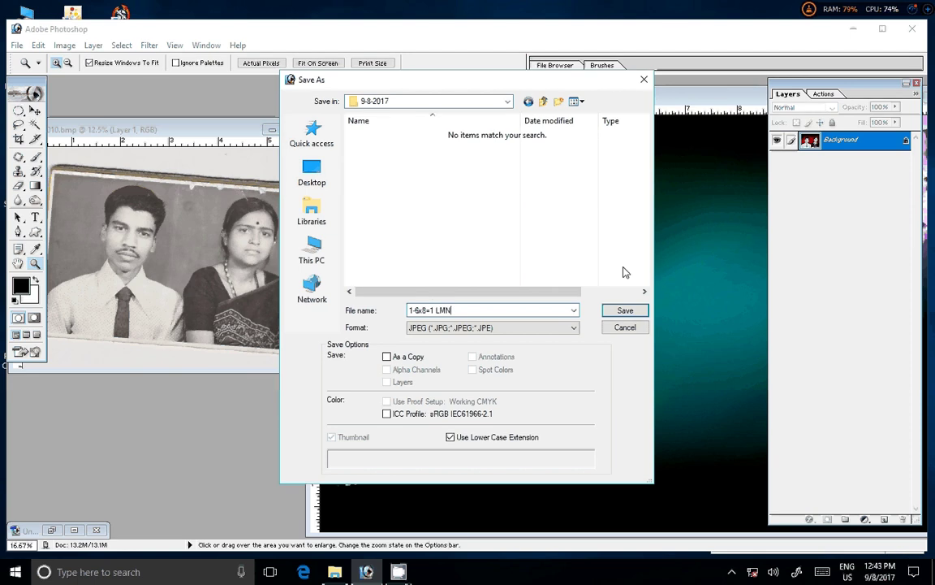
key(Return)
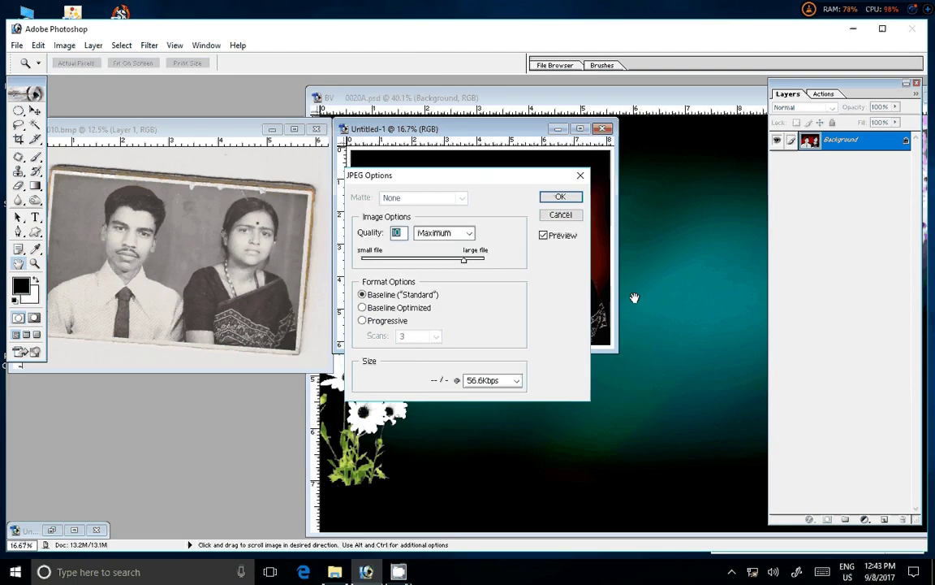
click(556, 197)
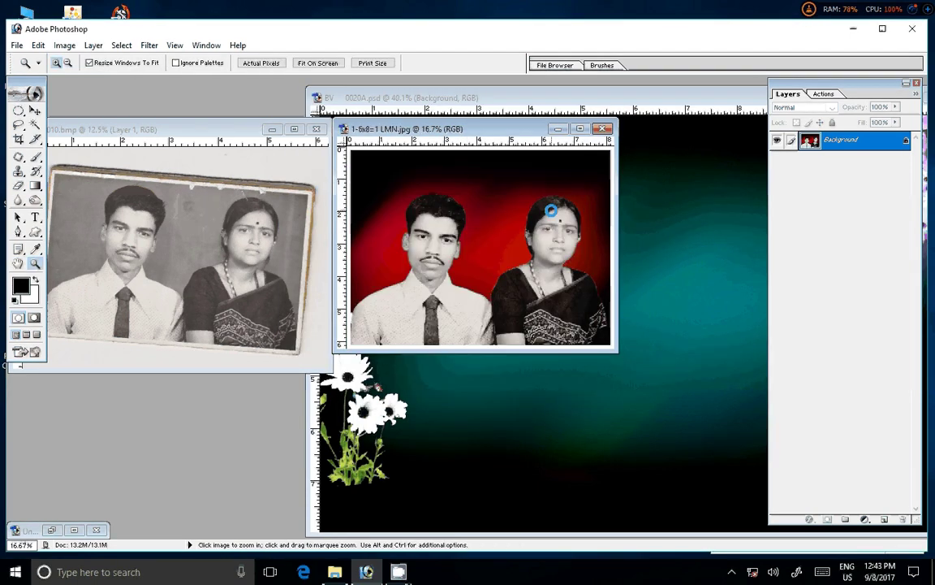